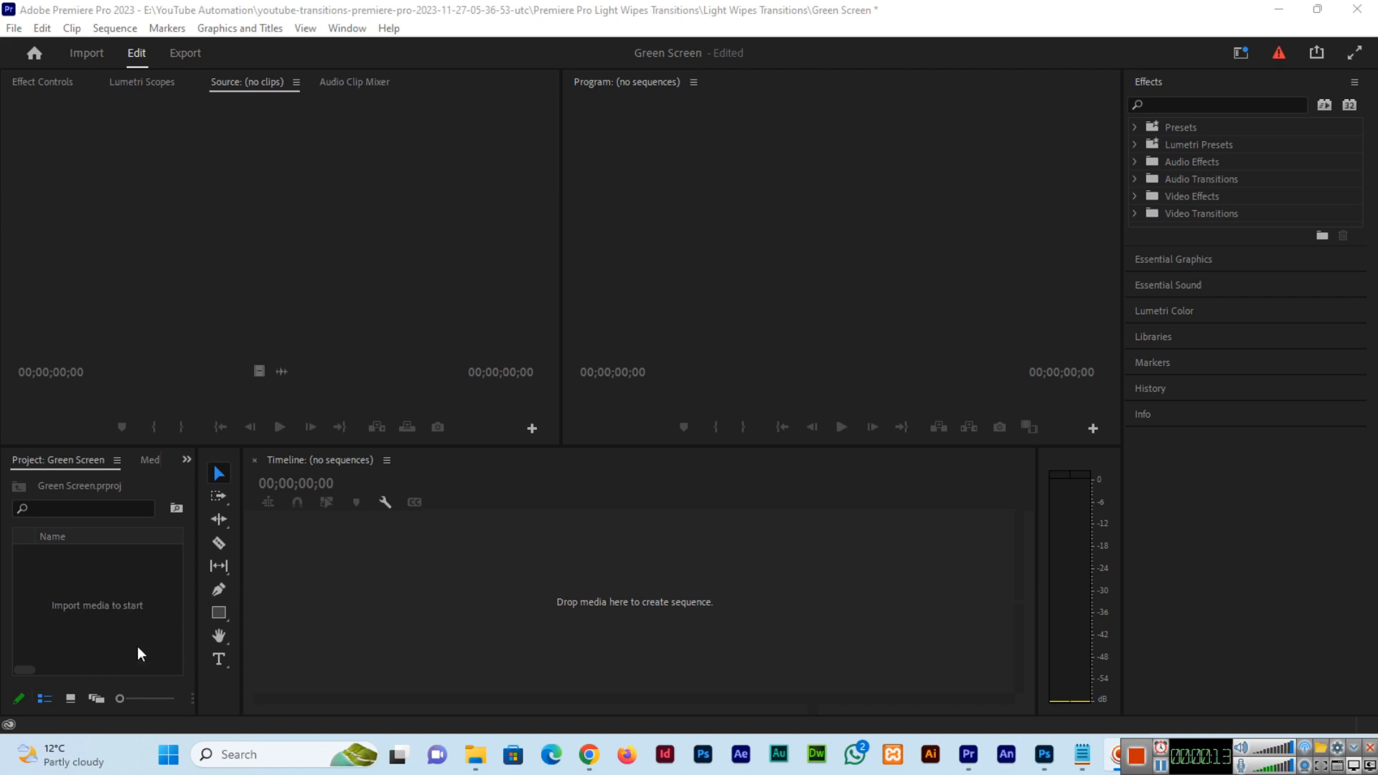
Step: Import the DSC_8498 green screen video from the First Video folder on the Desktop
{"action": "double_click", "coordinate": [93, 600]}
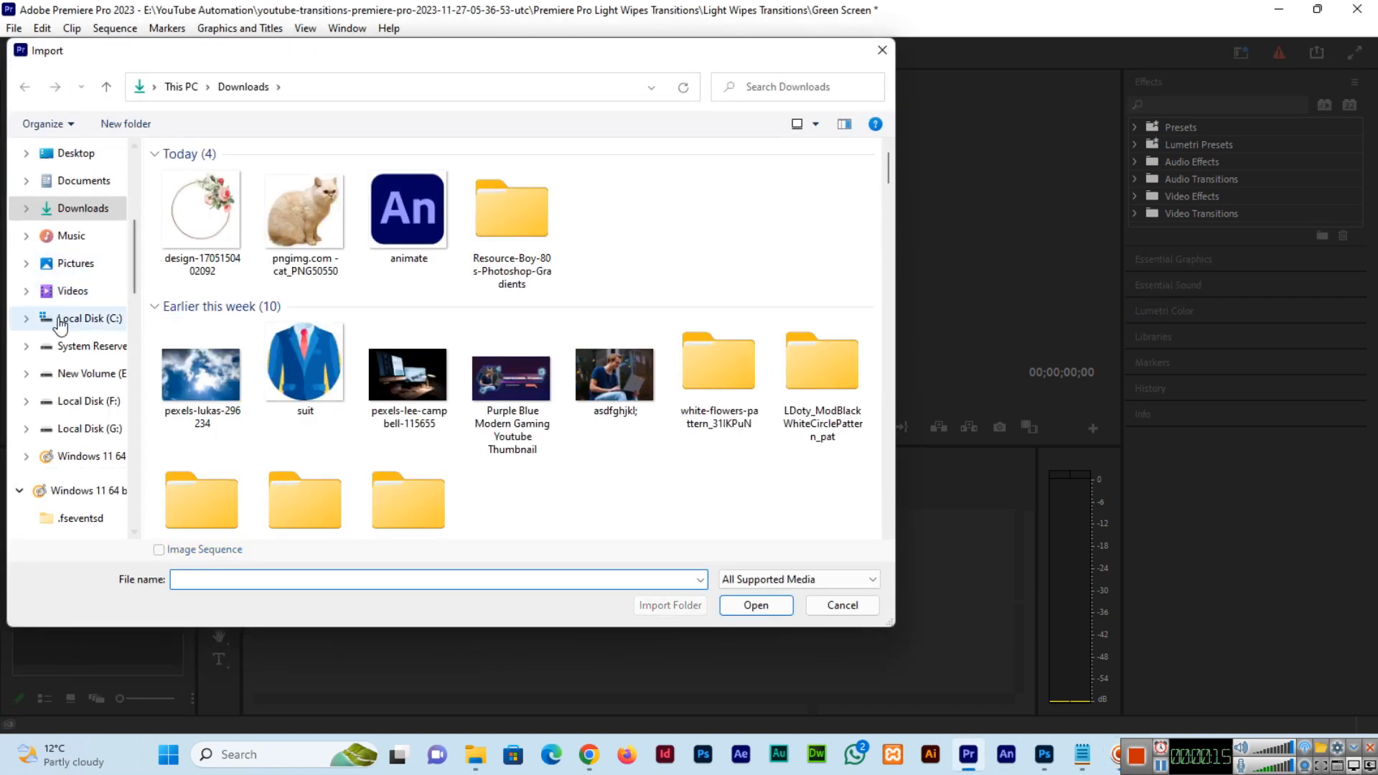
{"action": "scroll", "coordinate": [61, 324], "scroll_direction": "up", "scroll_amount": 5}
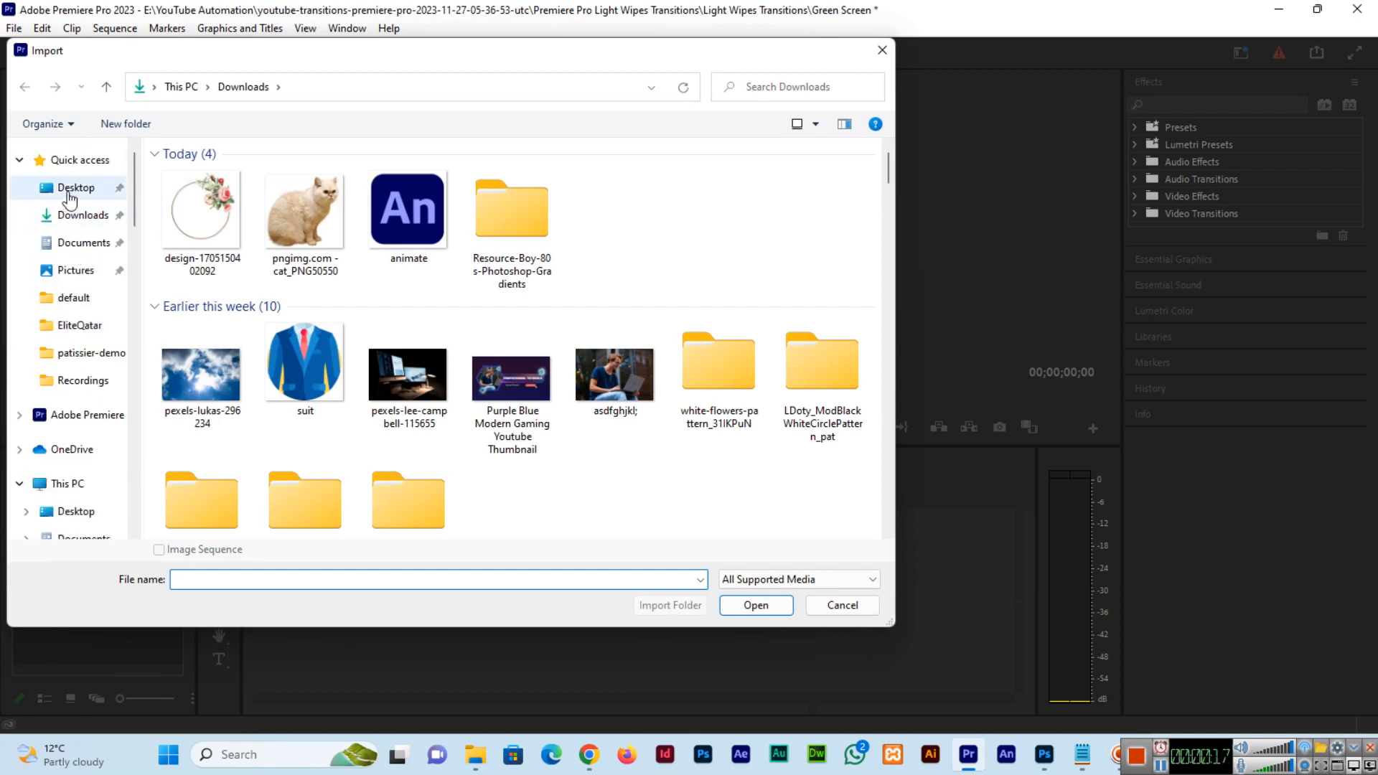
{"action": "left_click", "coordinate": [69, 190]}
{"action": "double_click", "coordinate": [332, 203]}
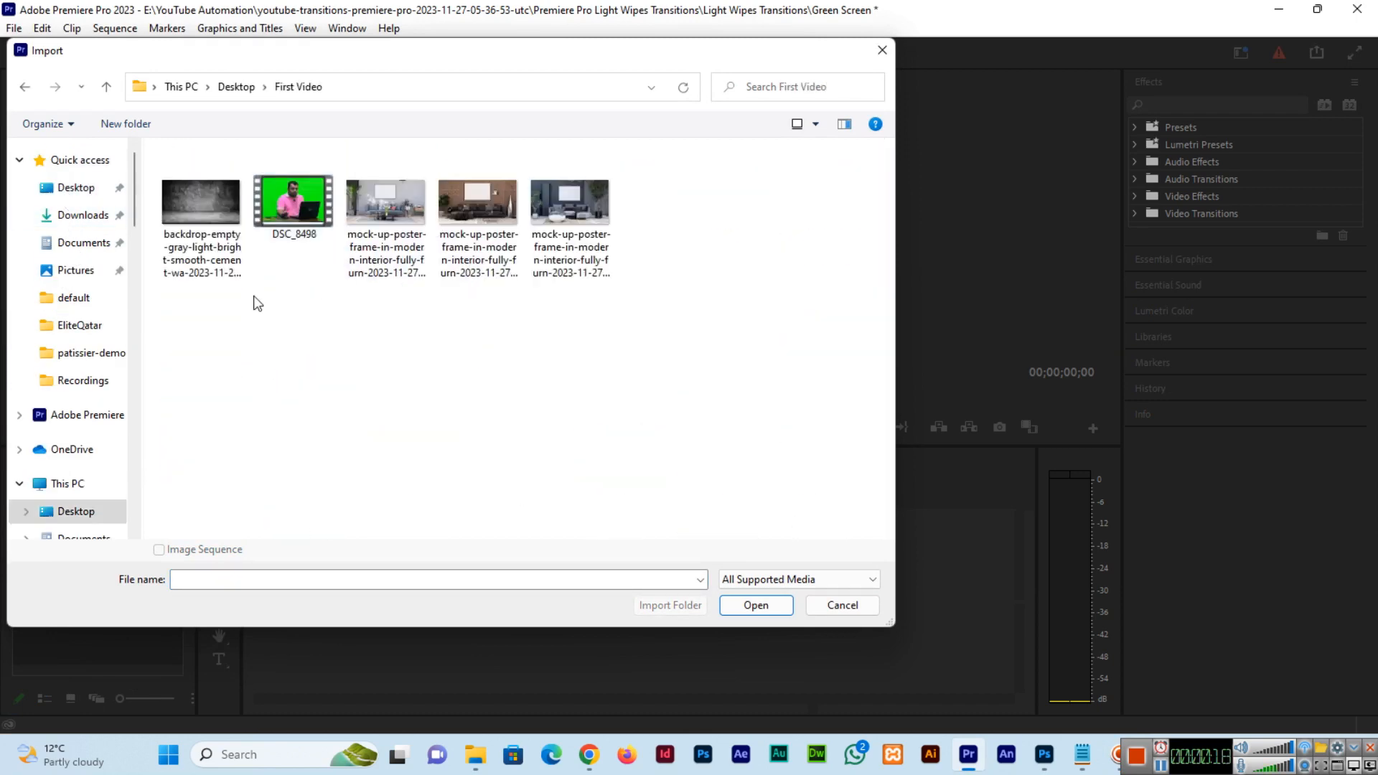
{"action": "double_click", "coordinate": [298, 219]}
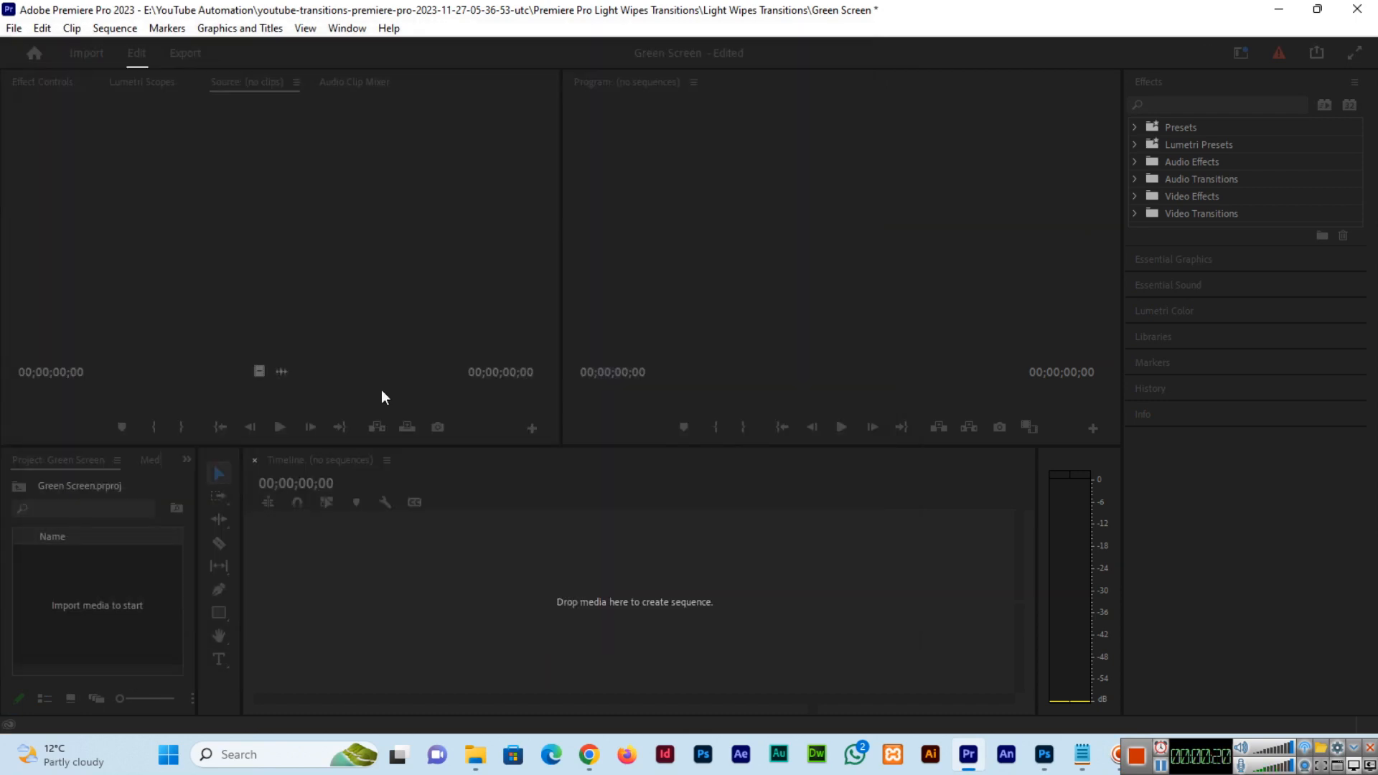
Step: Create a sequence from the DSC_8498.MP4 clip and move the playhead to 00:01:11:18
{"action": "left_click_drag", "start_coordinate": [114, 554], "coordinate": [370, 576]}
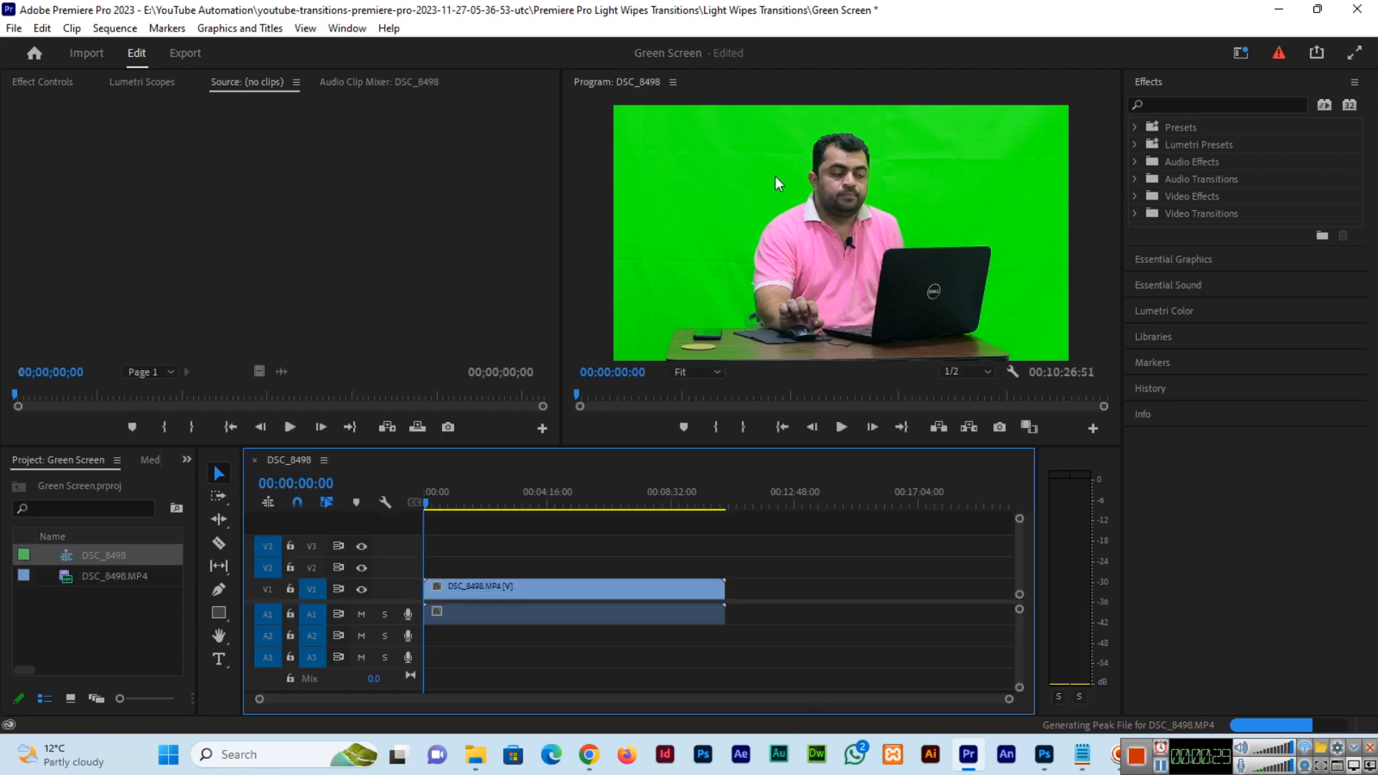
{"action": "mouse_move", "coordinate": [451, 501]}
{"action": "left_mouse_down"}
{"action": "mouse_move", "coordinate": [472, 501]}
{"action": "mouse_move", "coordinate": [428, 507]}
{"action": "left_mouse_up"}
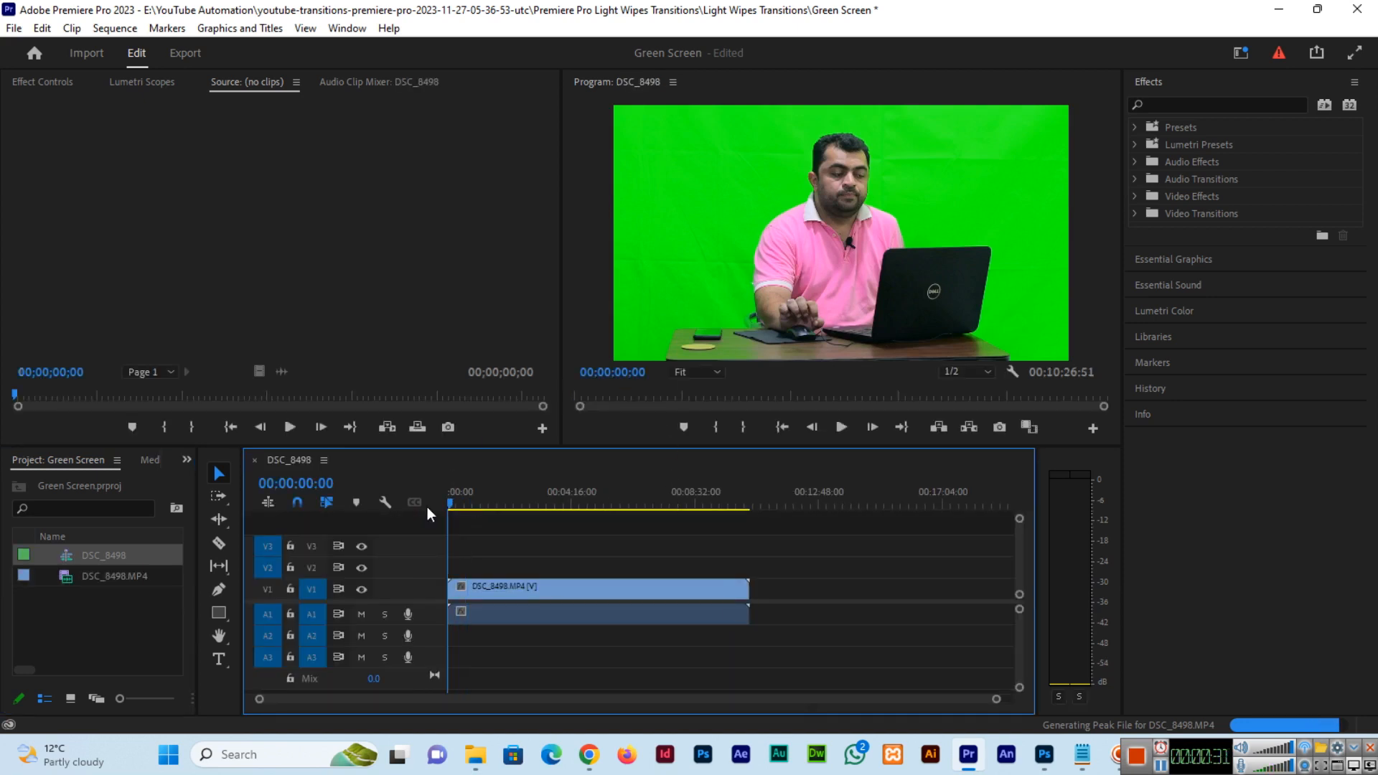
{"action": "left_click", "coordinate": [483, 507]}
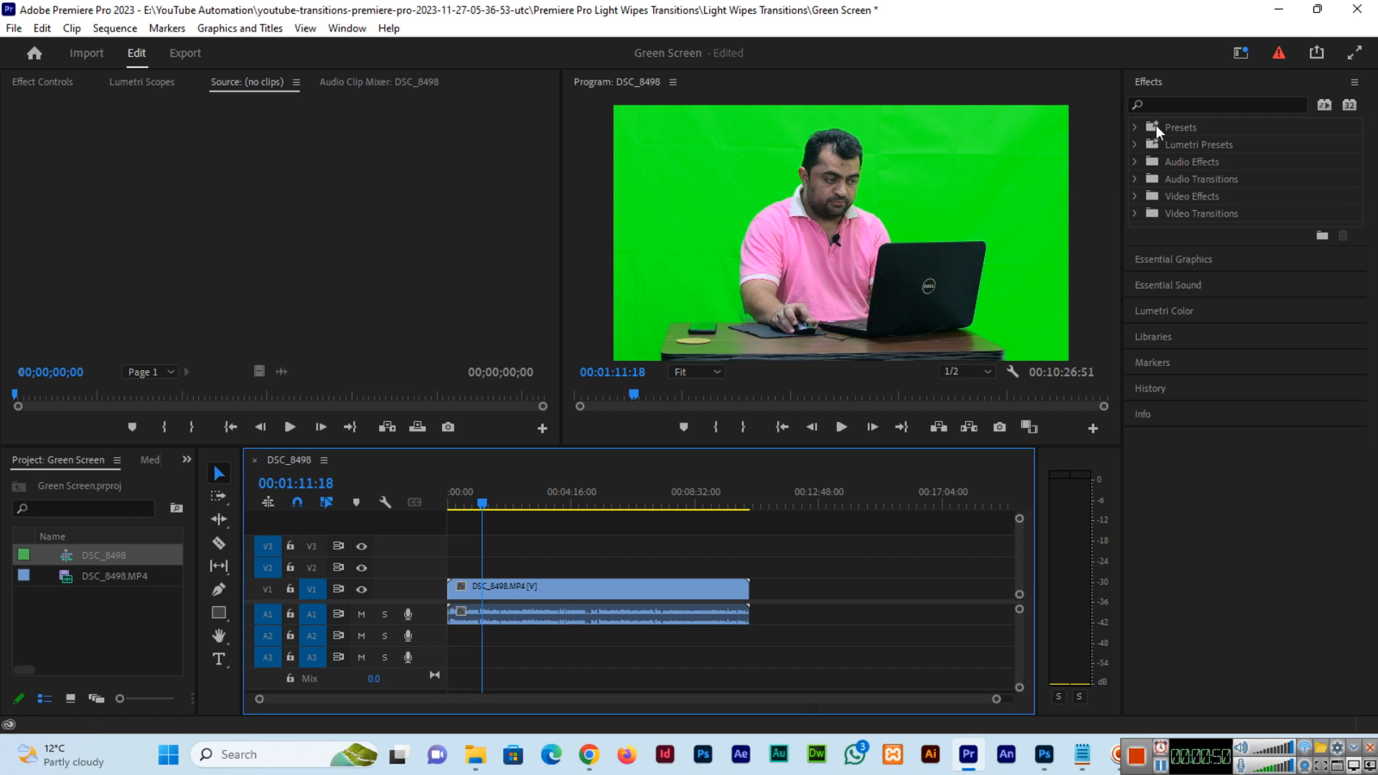
Step: Find the Ultra Key effect by searching for "ultra" and apply it to the DSC_8498.MP4 clip on V1
{"action": "left_click", "coordinate": [1134, 195]}
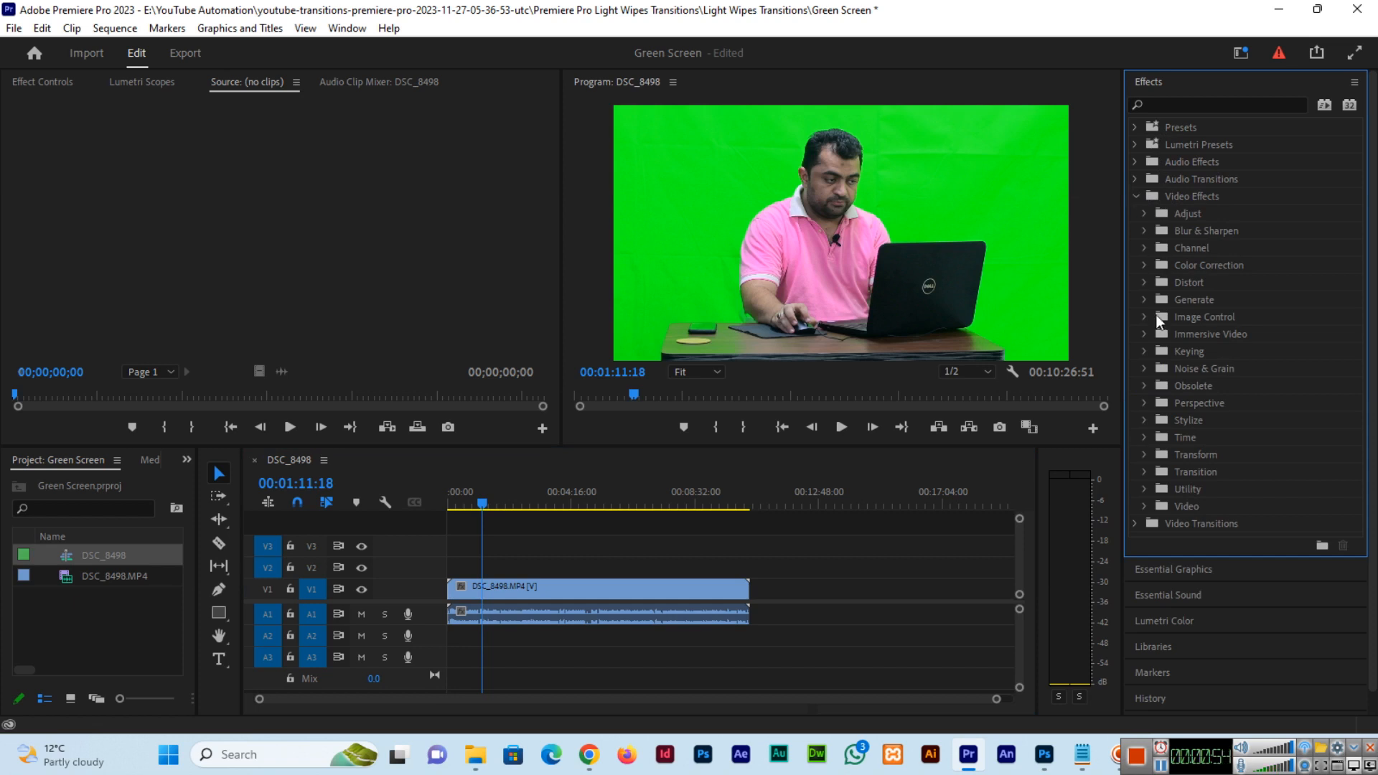
{"action": "left_click", "coordinate": [1143, 352]}
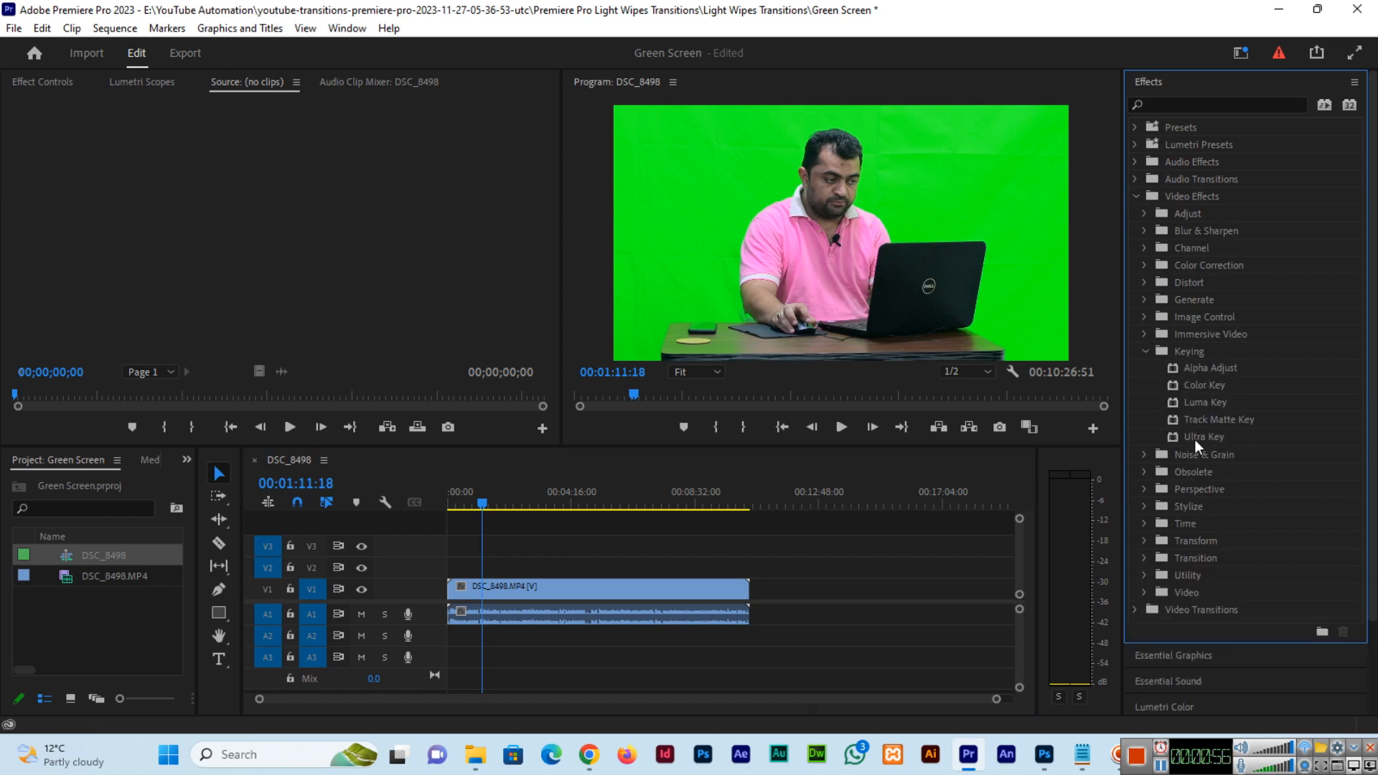
{"action": "left_click", "coordinate": [1188, 102]}
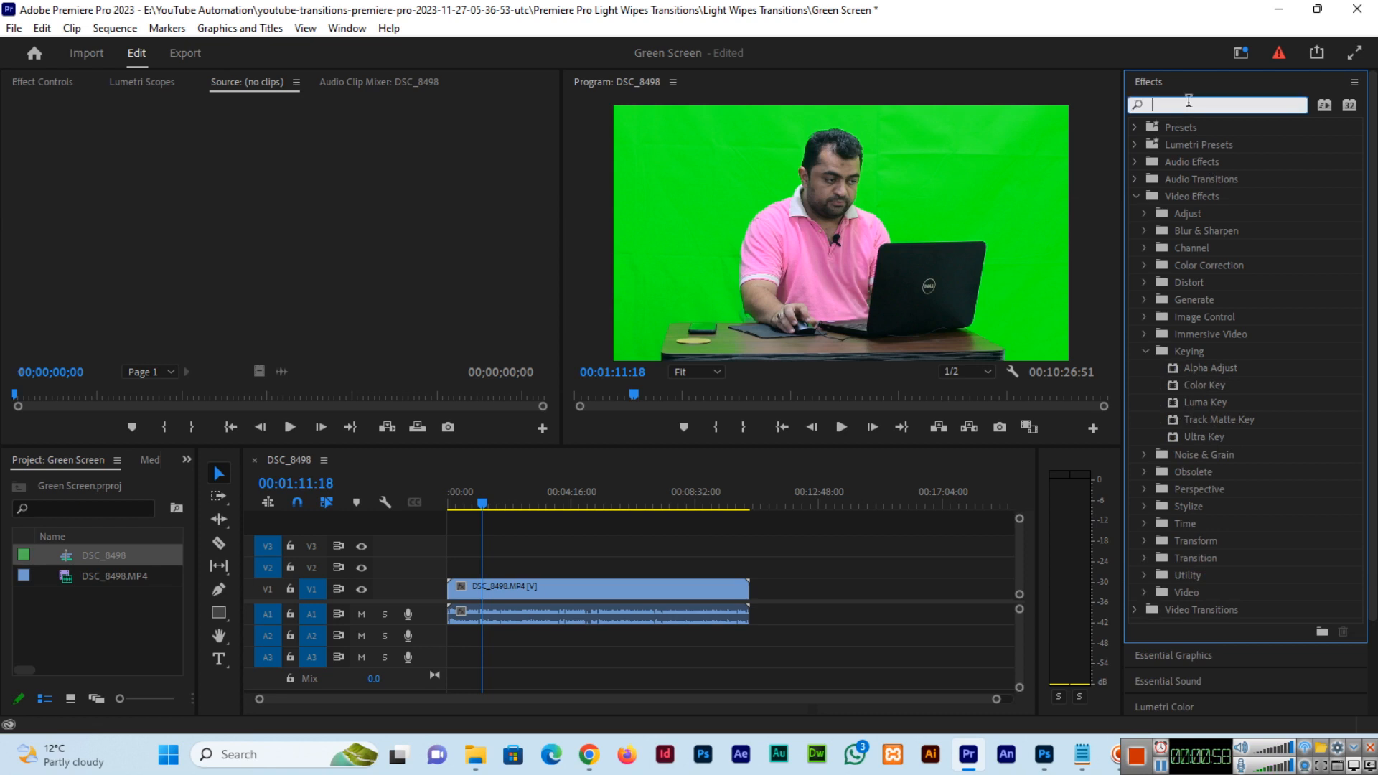
{"action": "type", "text": "ultra"}
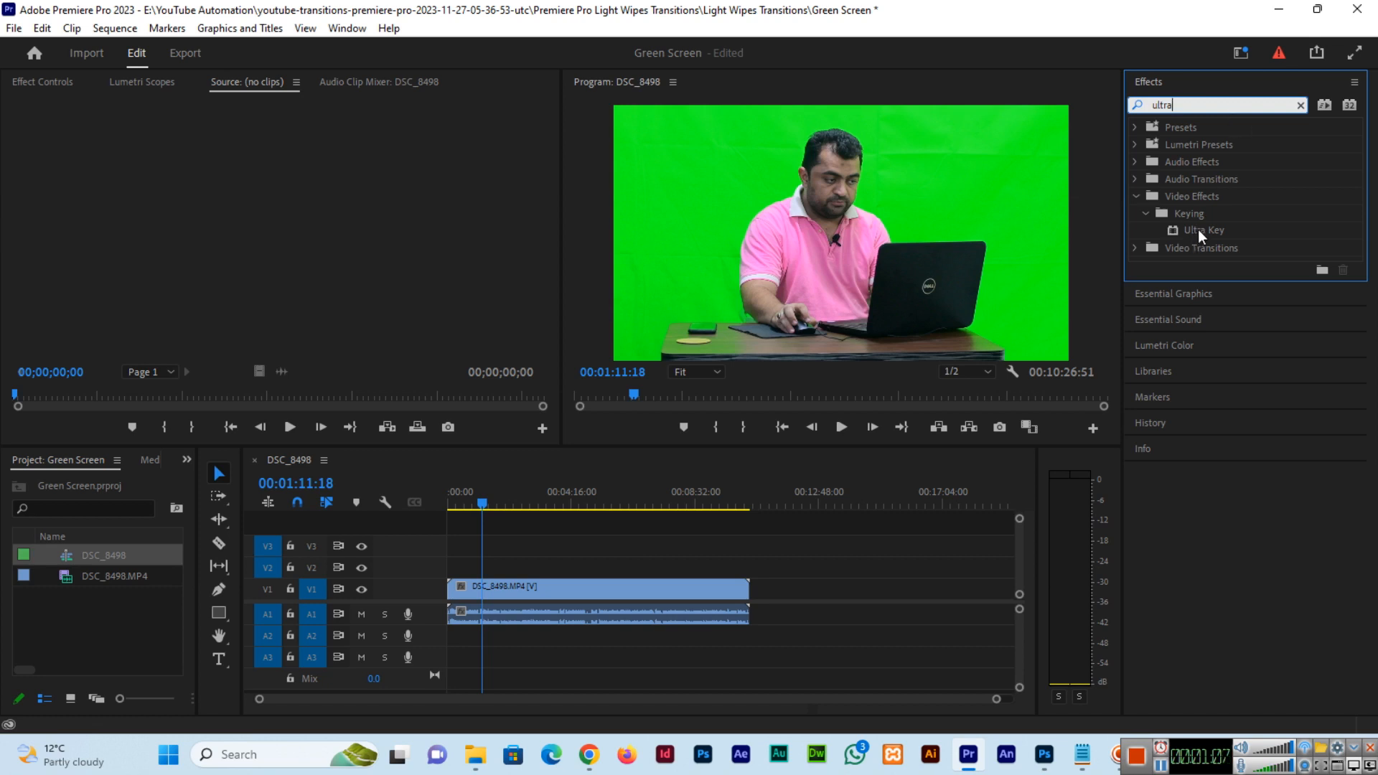
{"action": "left_click", "coordinate": [61, 81]}
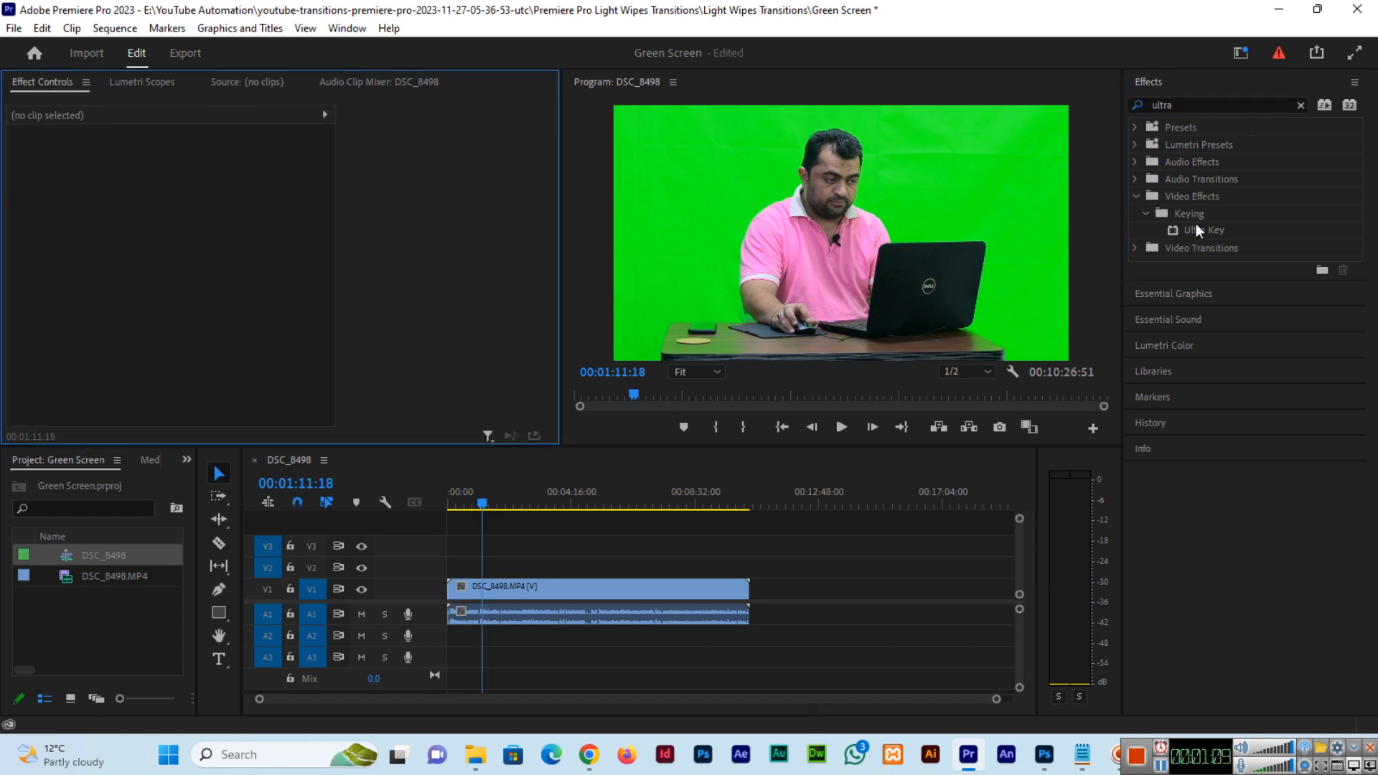
{"action": "left_click_drag", "start_coordinate": [1202, 231], "coordinate": [540, 588]}
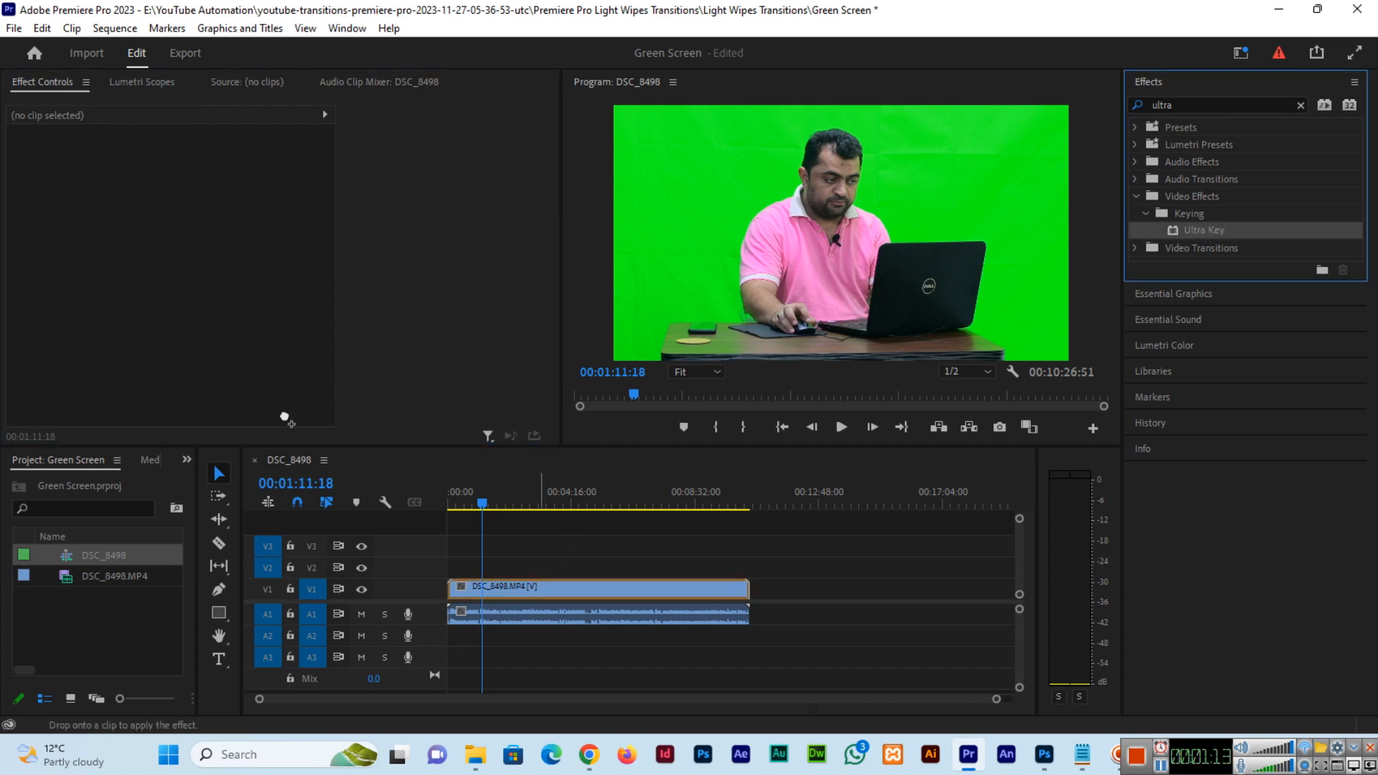
Step: Set the Ultra Key's key color by sampling the green backdrop beside the man
{"action": "scroll", "coordinate": [101, 344], "scroll_direction": "down", "scroll_amount": 3}
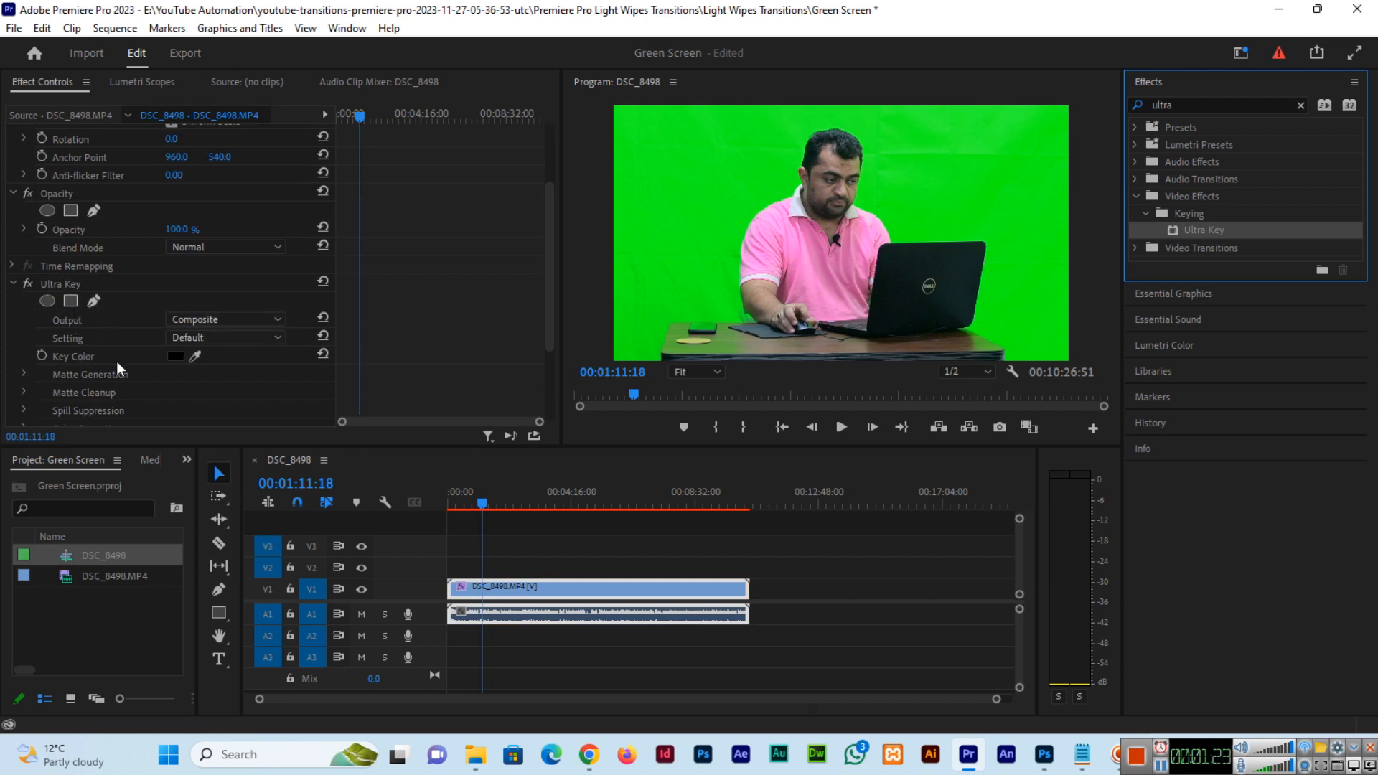
{"action": "left_click", "coordinate": [194, 359]}
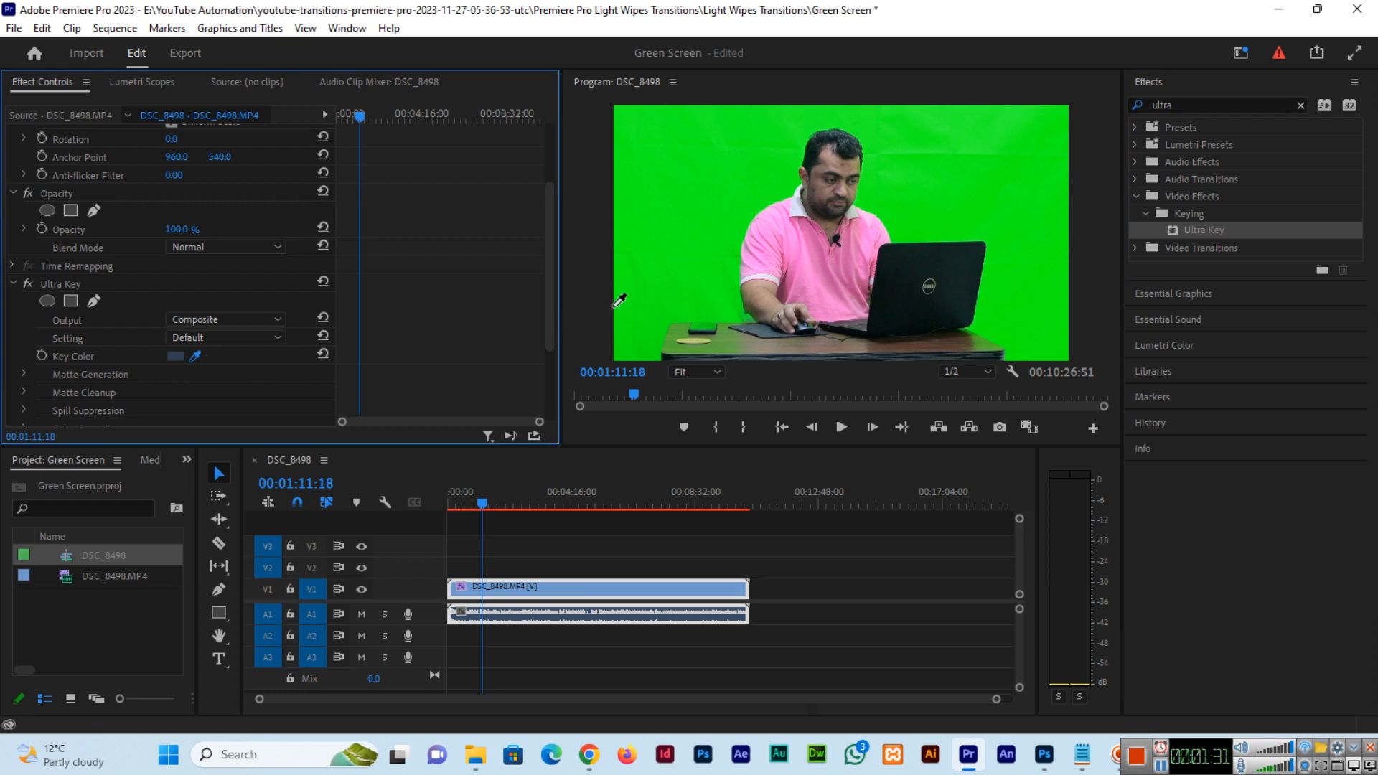
{"action": "left_click", "coordinate": [669, 193]}
{"action": "left_click", "coordinate": [675, 173]}
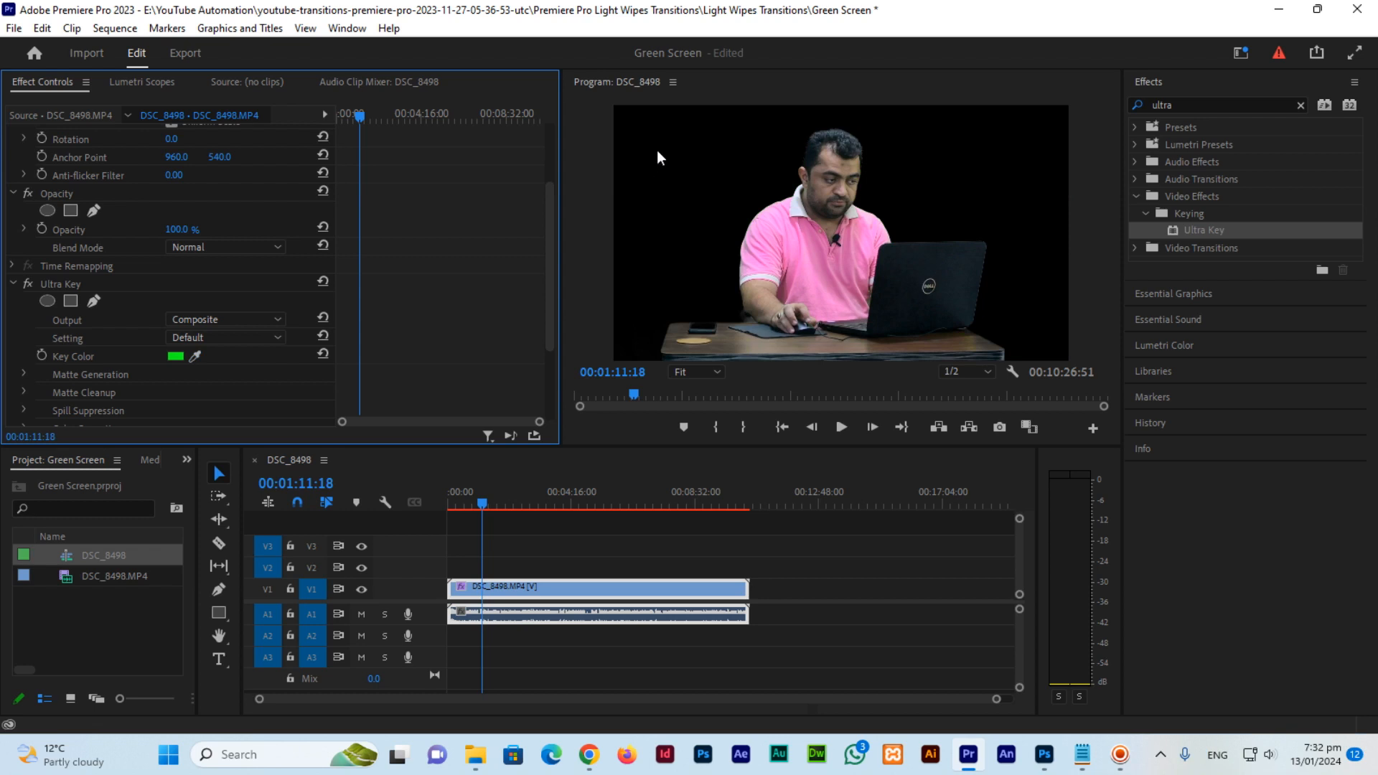
Step: Keep the Ultra Key output at Composite and change its setting to Aggressive
{"action": "left_click", "coordinate": [226, 319]}
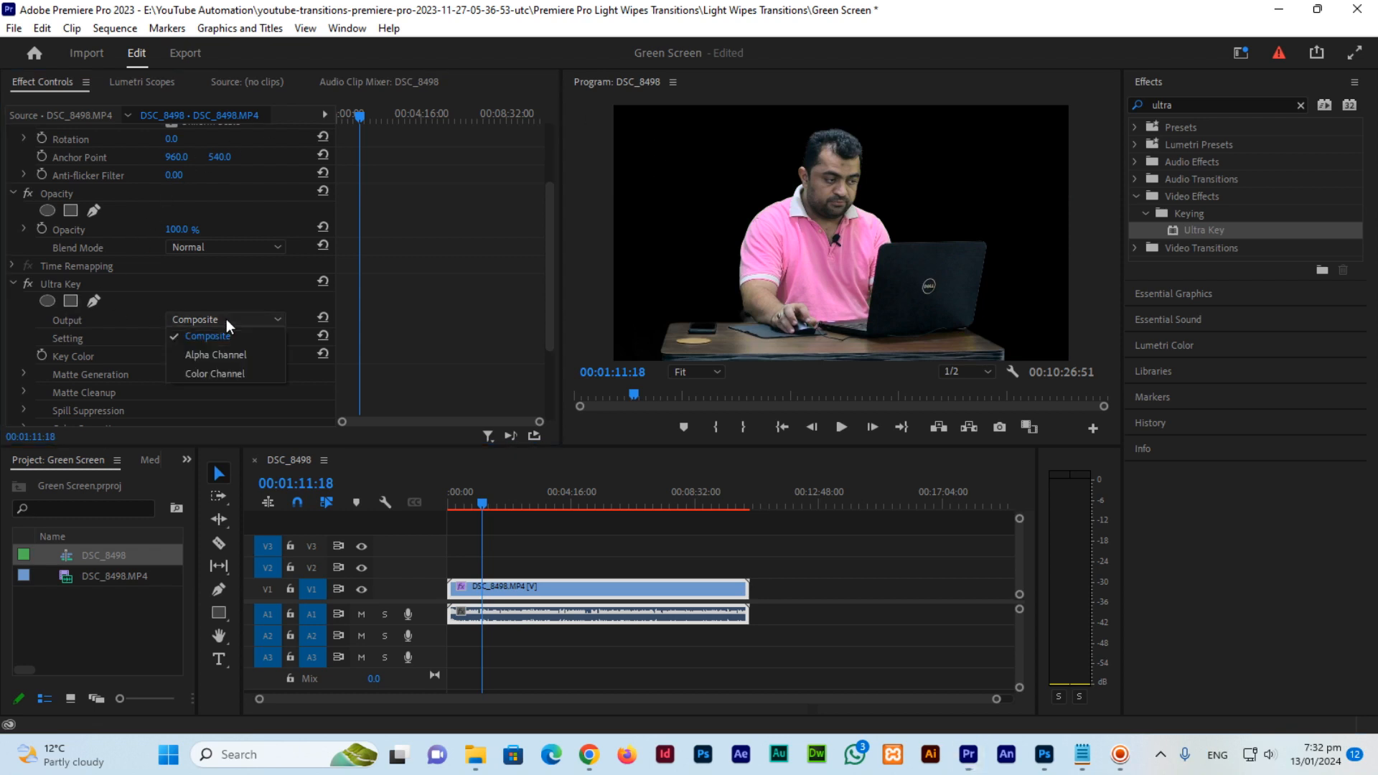
{"action": "left_click", "coordinate": [226, 318]}
{"action": "left_click", "coordinate": [243, 337]}
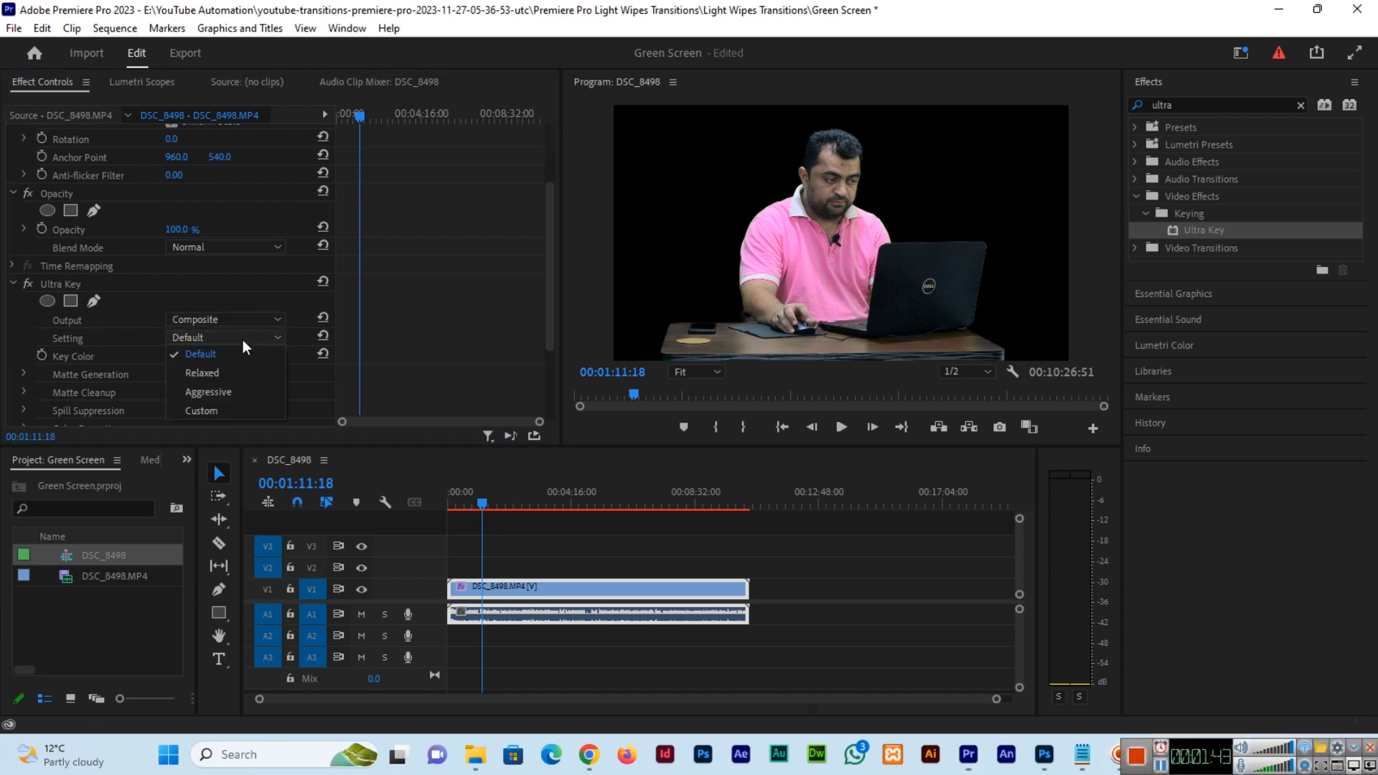
{"action": "left_click", "coordinate": [241, 393]}
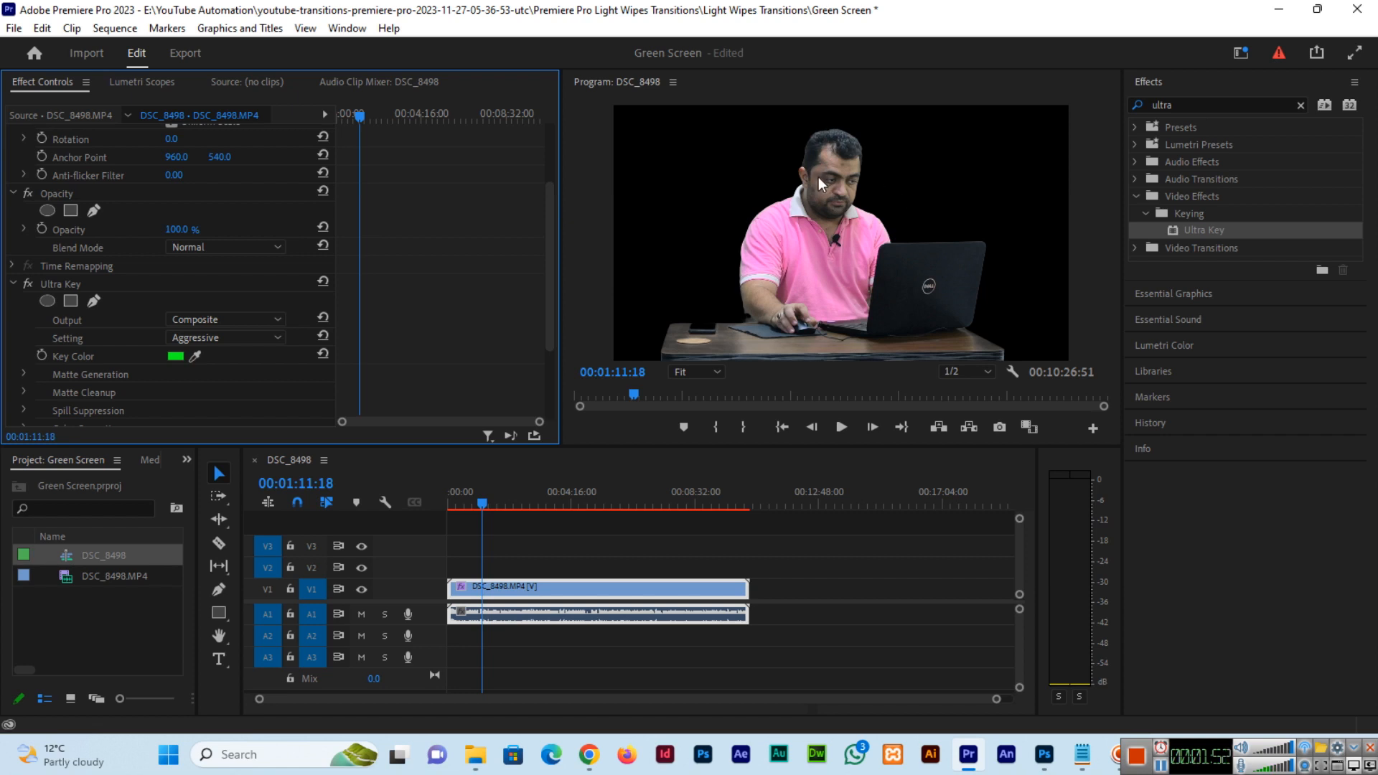
Step: Move the keyed clip up to V2 and import the second mock-up-poster-frame interior image, placing it at the start of V1
{"action": "left_click_drag", "start_coordinate": [531, 587], "coordinate": [524, 568]}
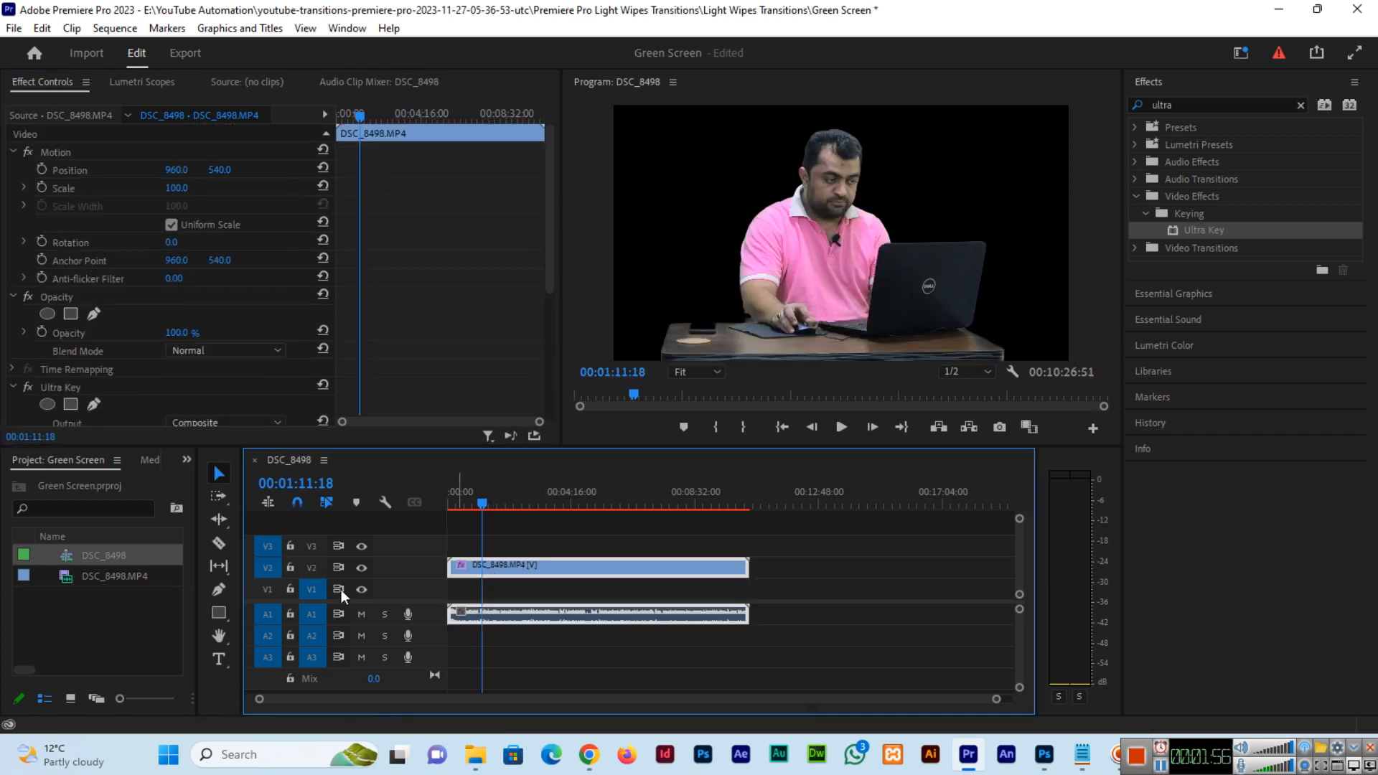
{"action": "double_click", "coordinate": [102, 622]}
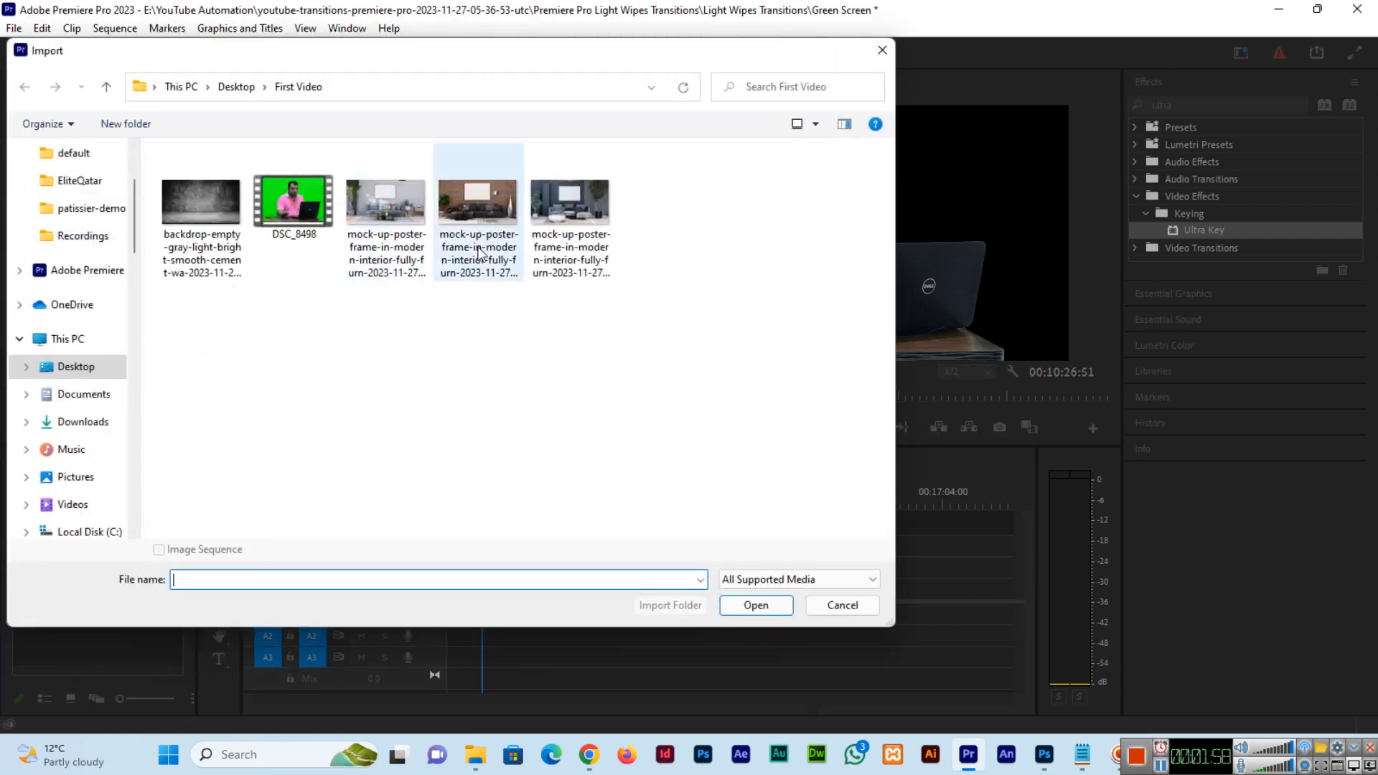
{"action": "double_click", "coordinate": [479, 201]}
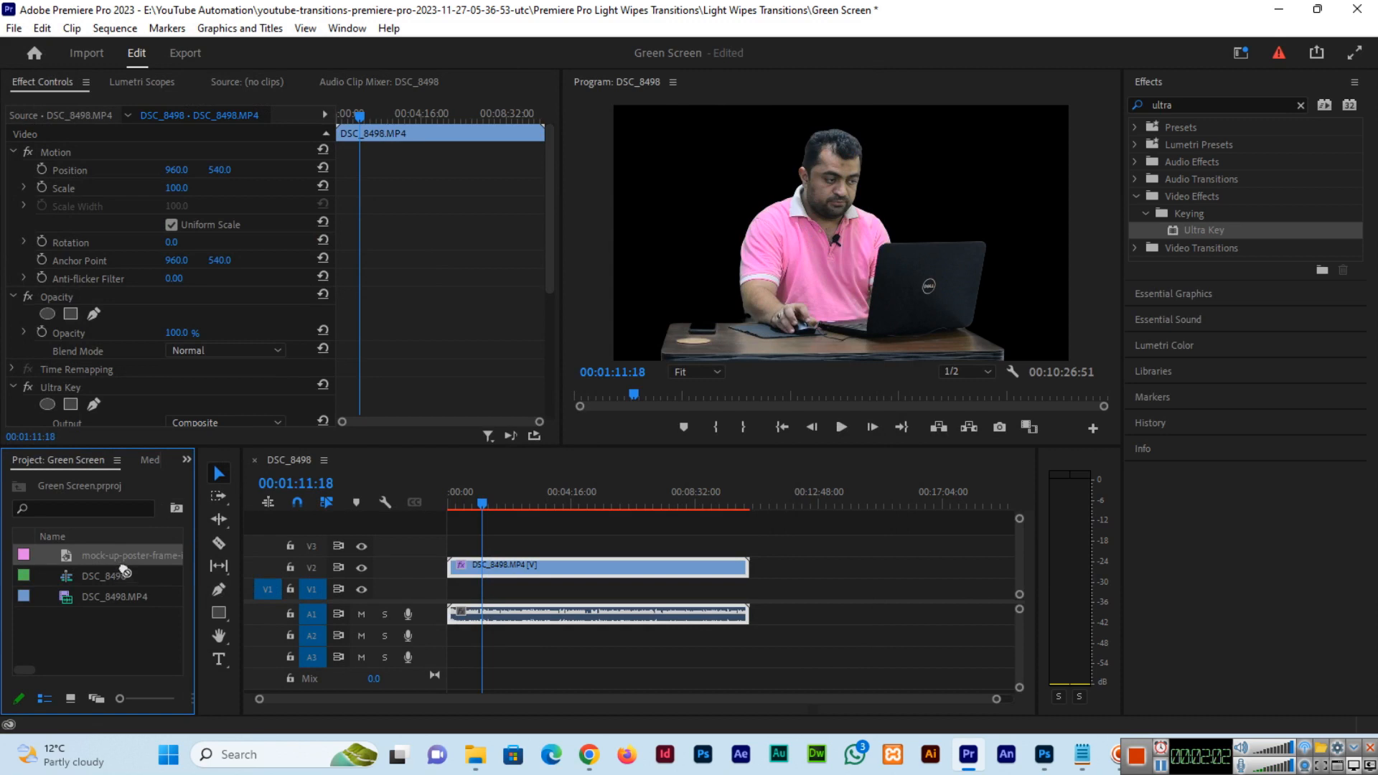
{"action": "left_click_drag", "start_coordinate": [111, 559], "coordinate": [452, 590]}
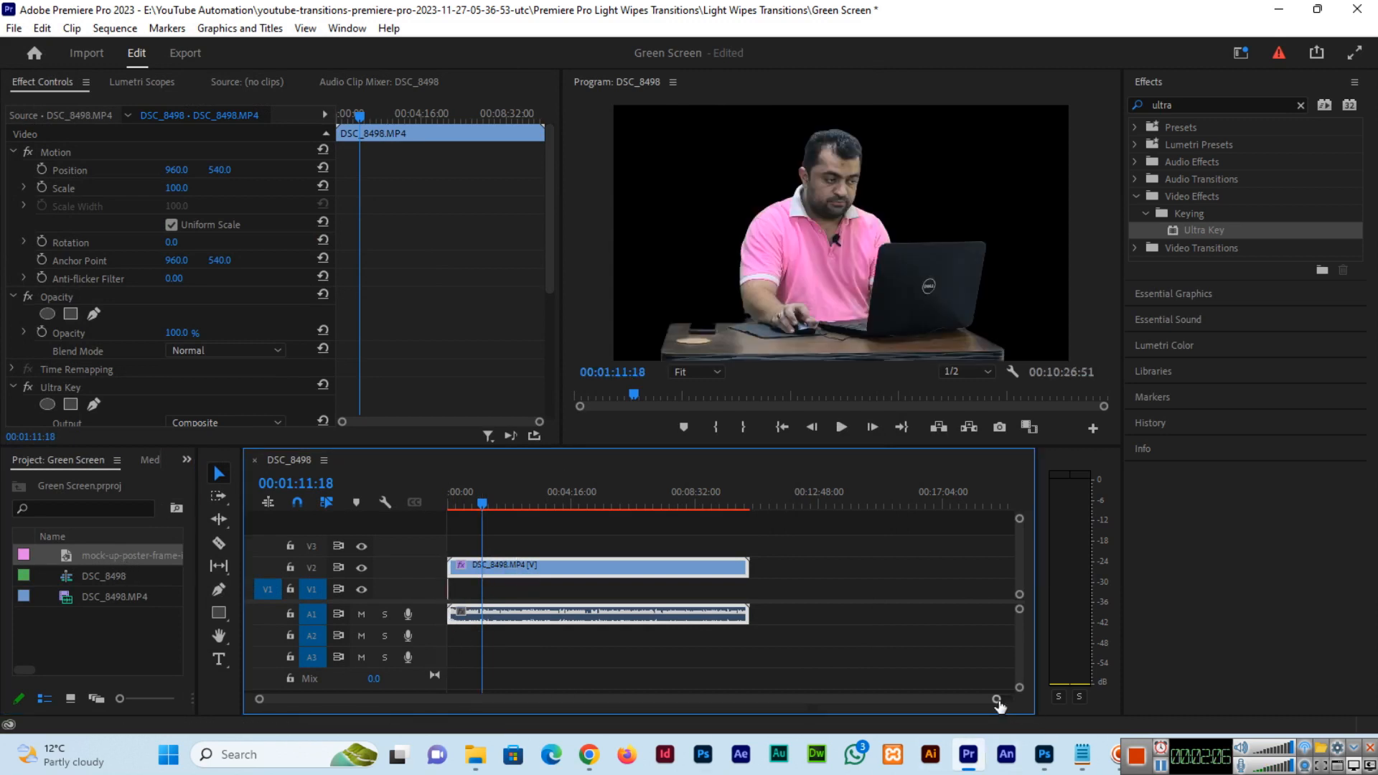
Step: Extend the background image on V1 to about 00:01:42 and check the composite at 00:00:46:29 and 00:00:49:41
{"action": "left_click_drag", "start_coordinate": [997, 698], "coordinate": [841, 700]}
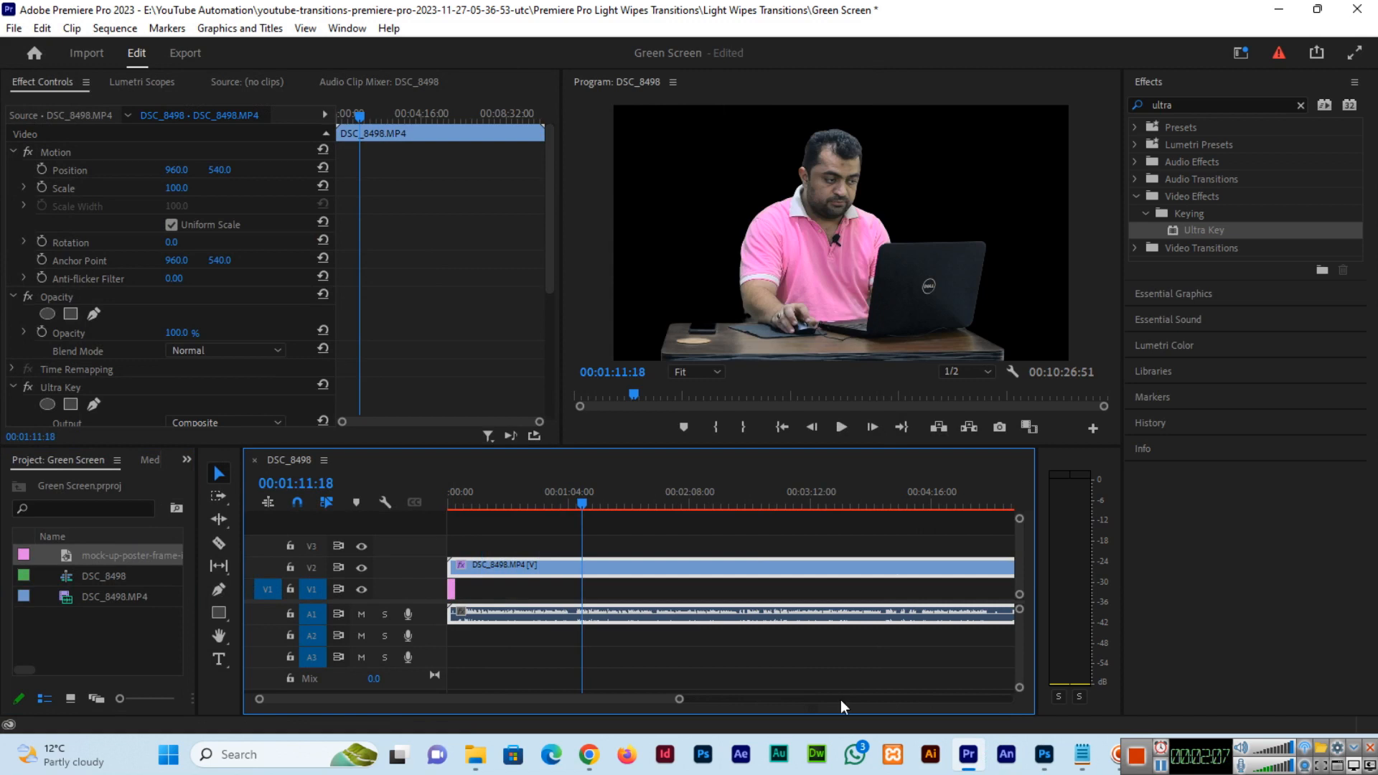
{"action": "left_click", "coordinate": [453, 590]}
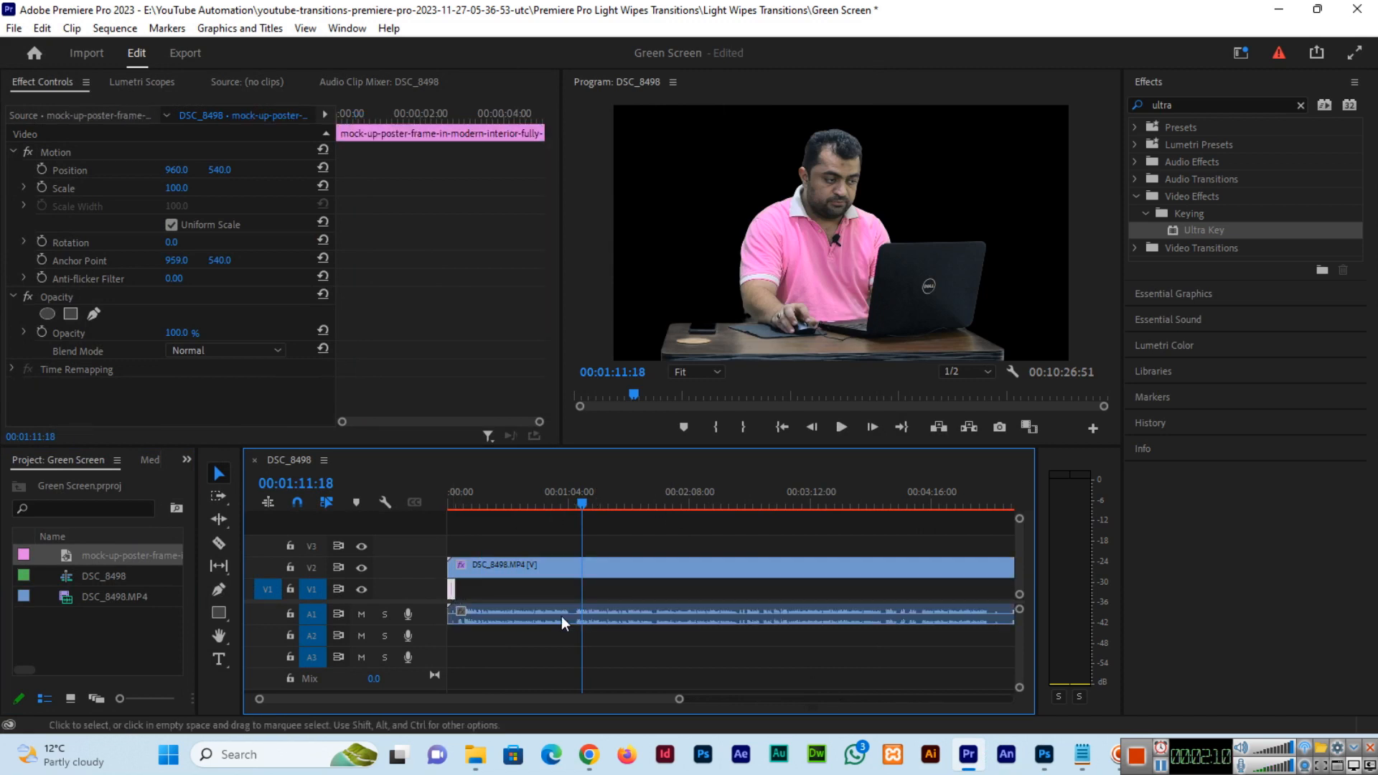
{"action": "left_click_drag", "start_coordinate": [681, 699], "coordinate": [583, 702]}
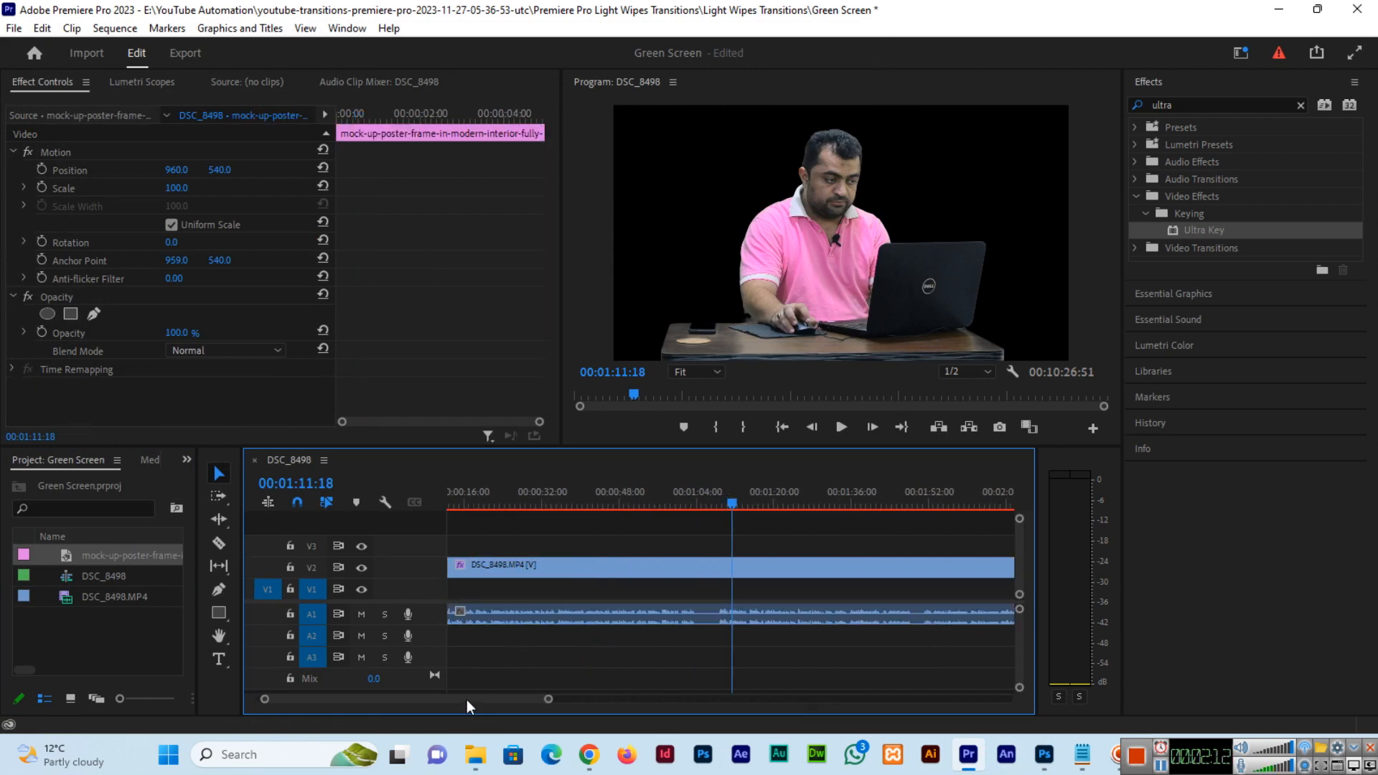
{"action": "left_click_drag", "start_coordinate": [476, 590], "coordinate": [944, 590]}
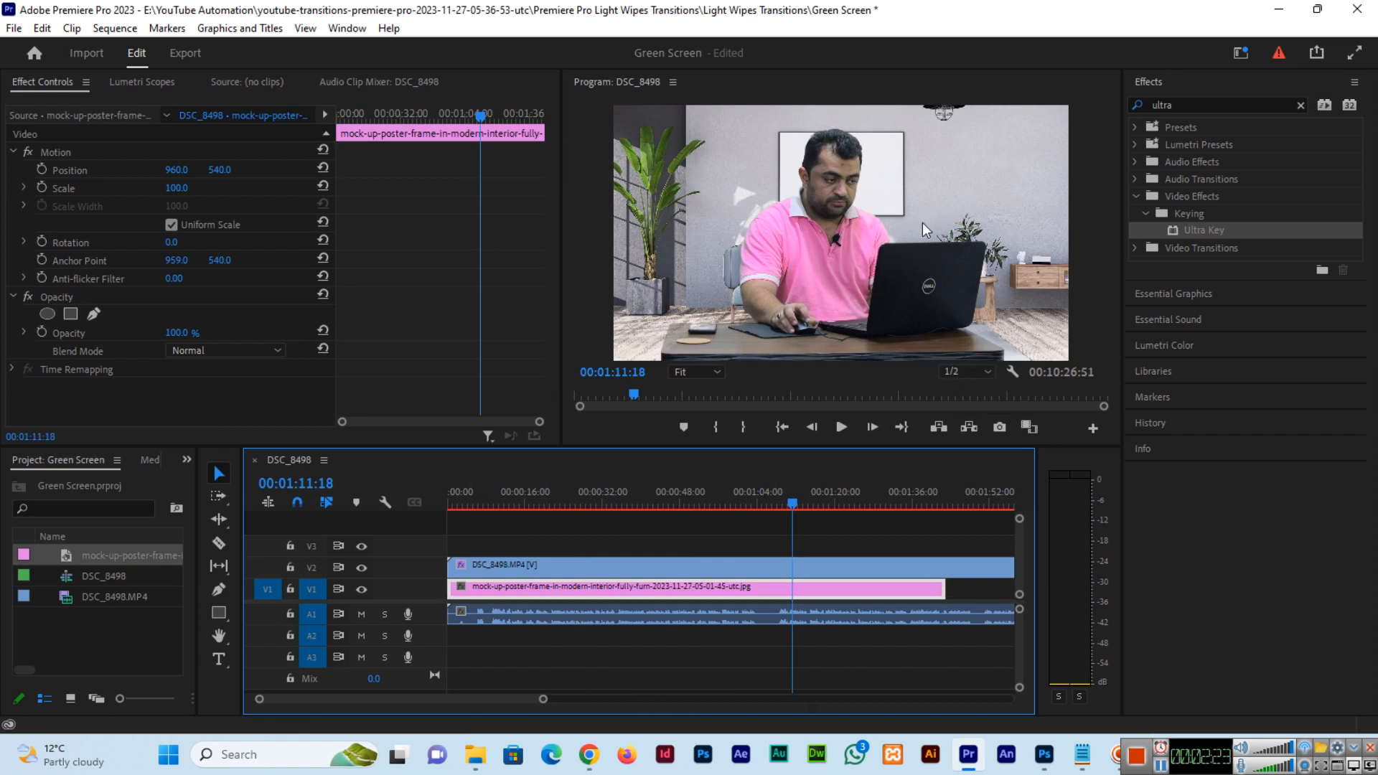
{"action": "left_click", "coordinate": [674, 502]}
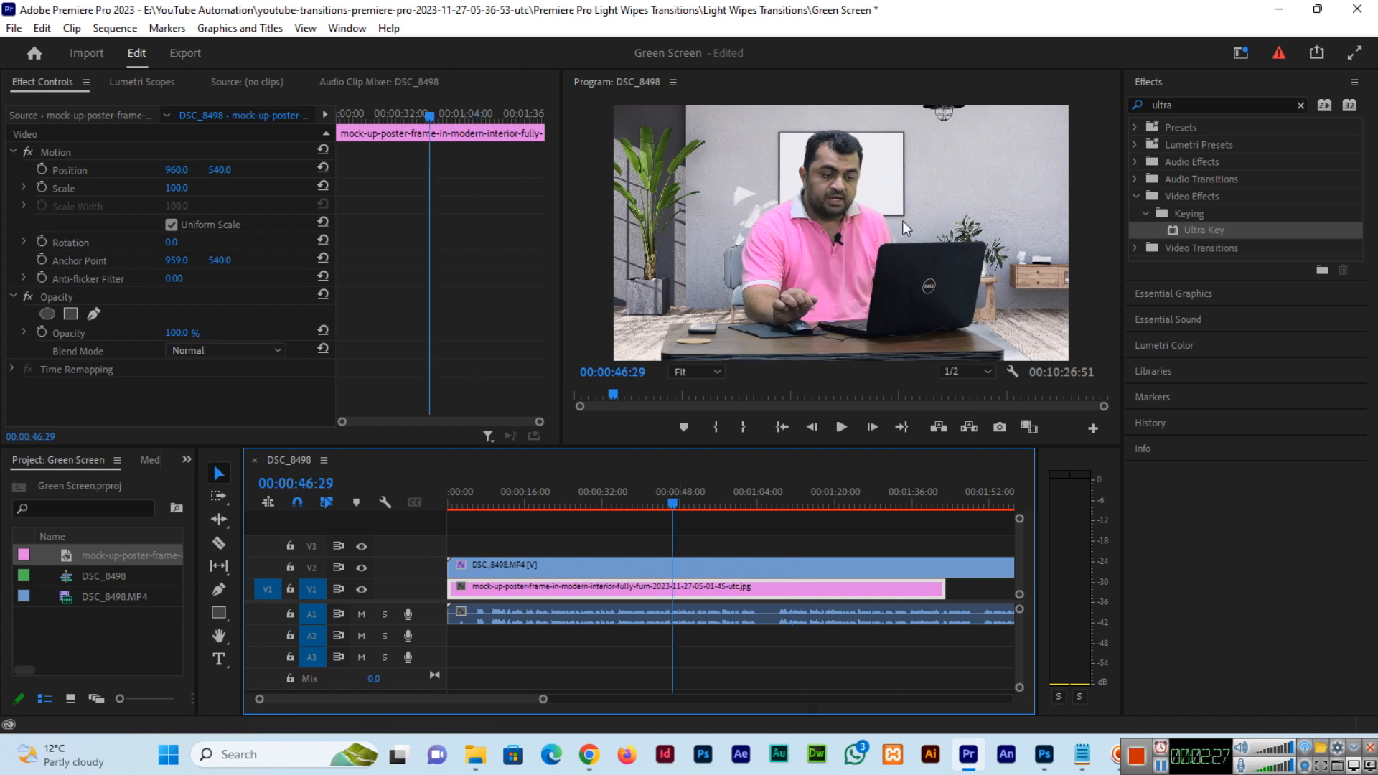
{"action": "left_click", "coordinate": [690, 503]}
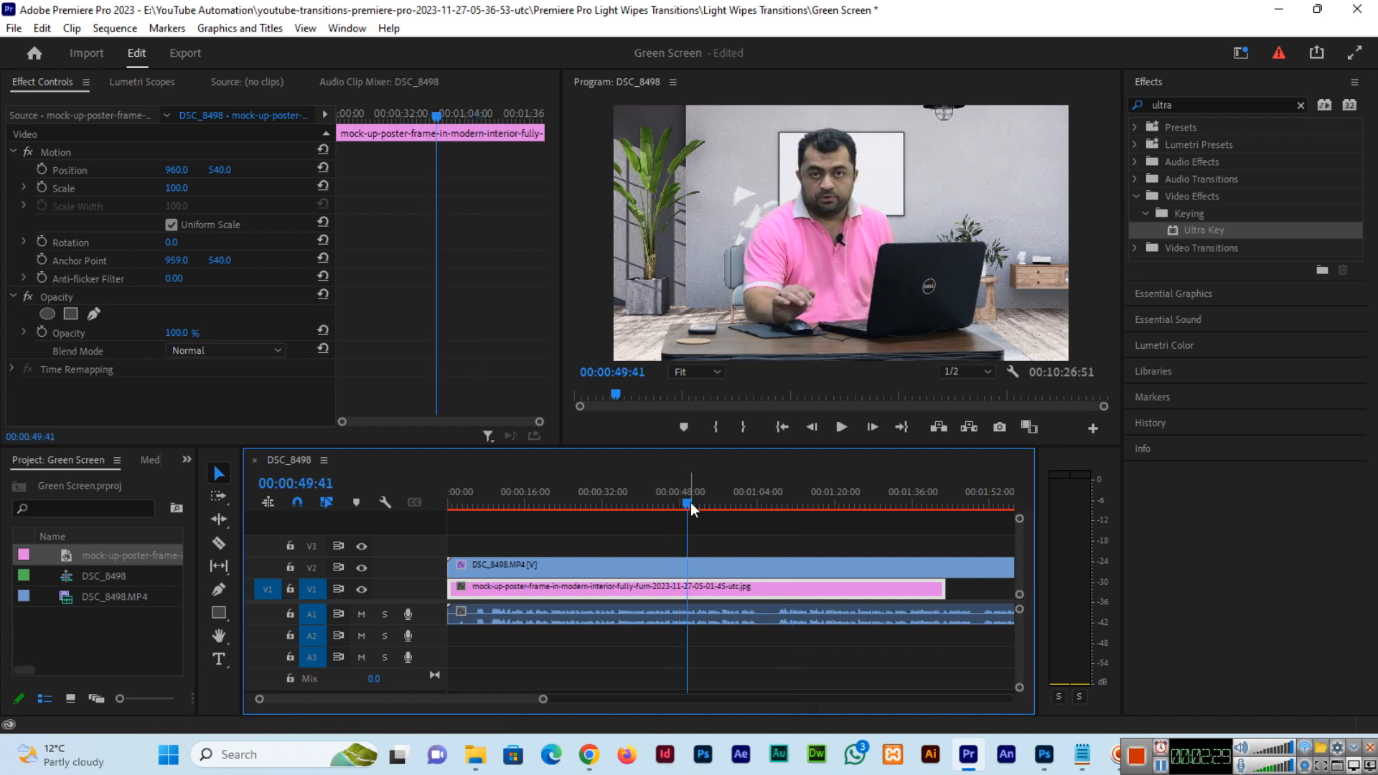
Step: Search the effects for "auto" and apply Auto Color to the keyed DSC_8498.MP4 clip on V2
{"action": "left_click", "coordinate": [1301, 105]}
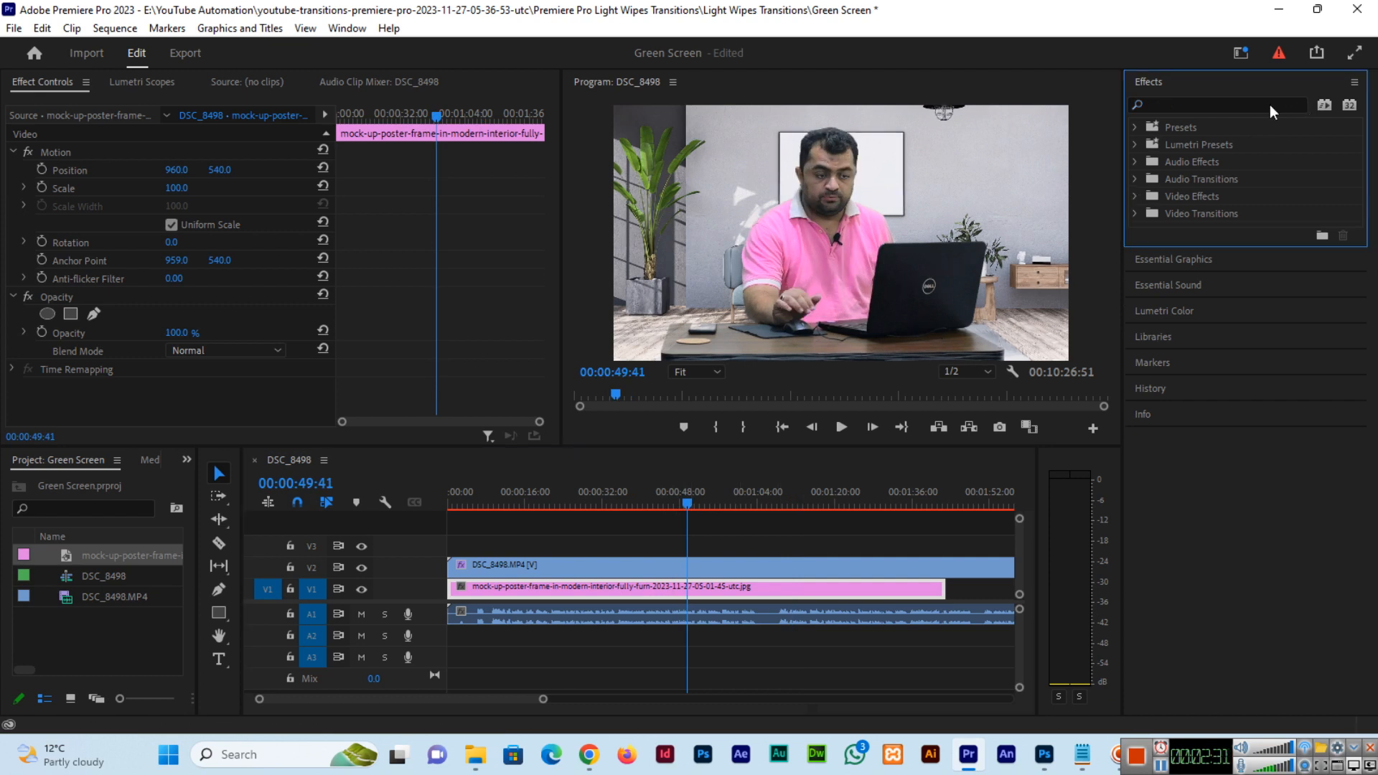
{"action": "left_click", "coordinate": [1135, 197]}
{"action": "left_click", "coordinate": [1195, 101]}
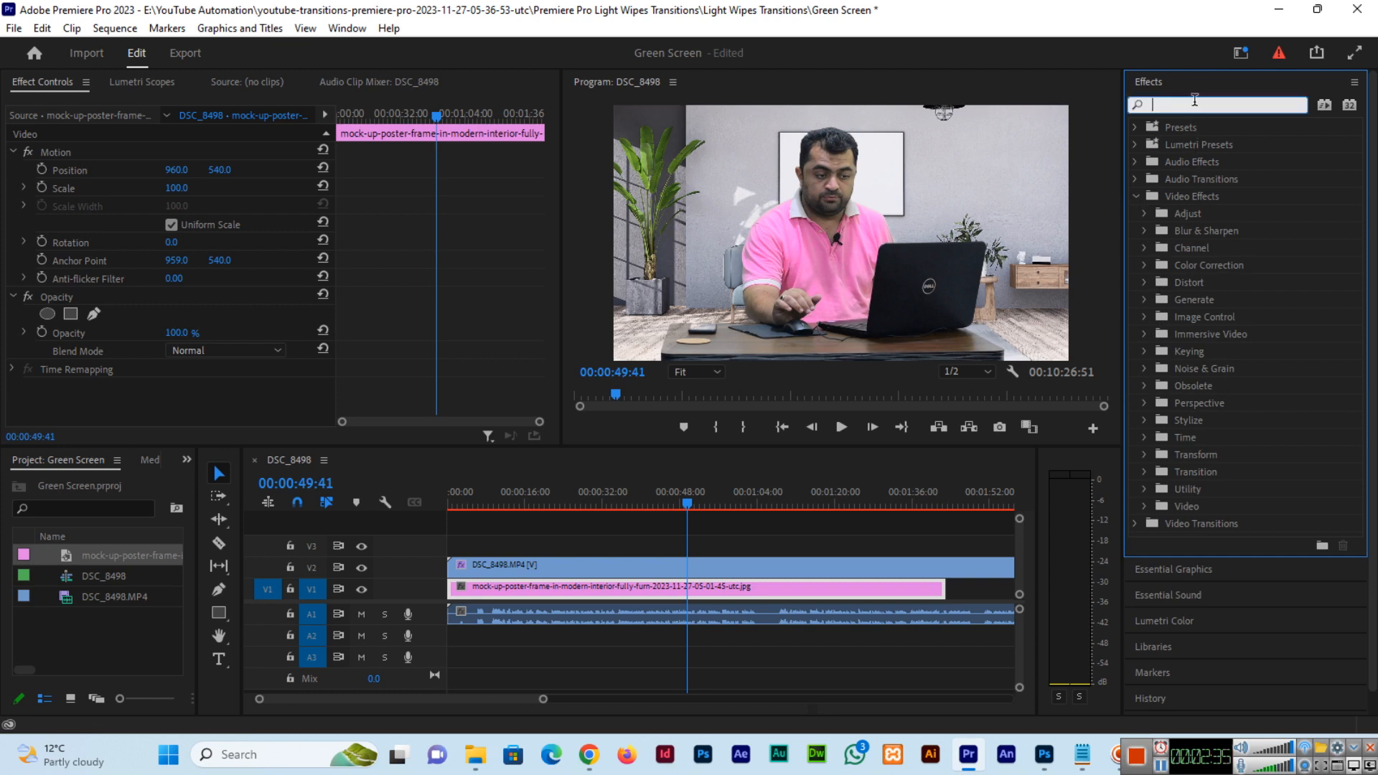
{"action": "type", "text": "auto"}
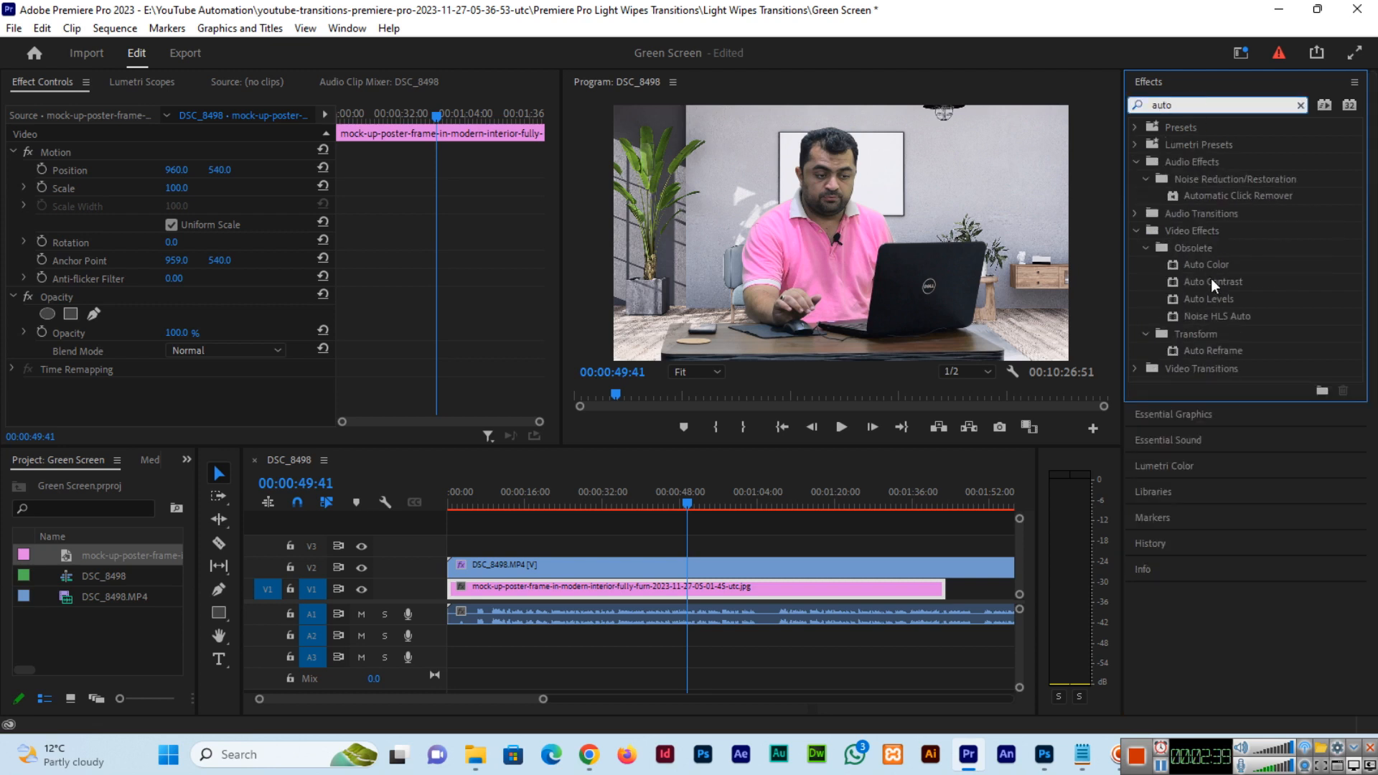
{"action": "left_click", "coordinate": [518, 564]}
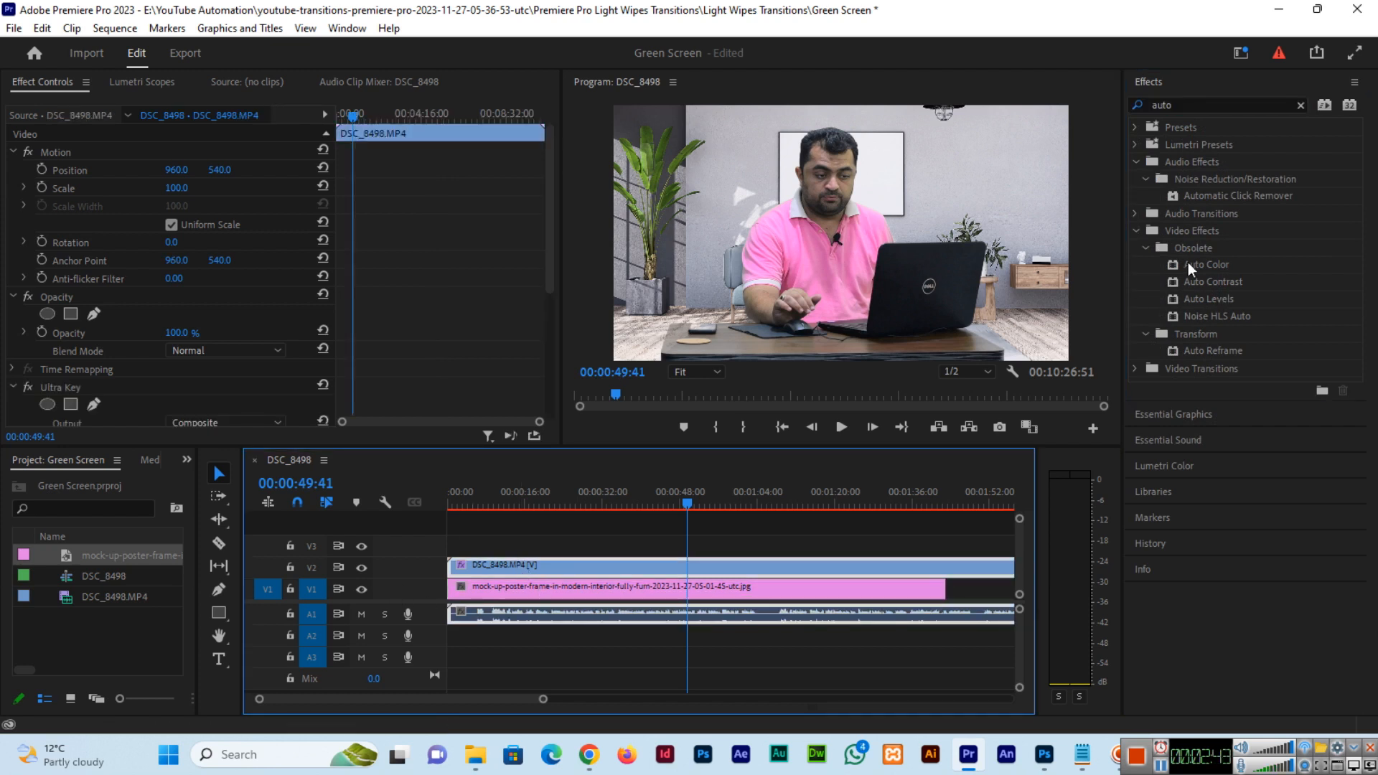
{"action": "left_click_drag", "start_coordinate": [1188, 264], "coordinate": [583, 565]}
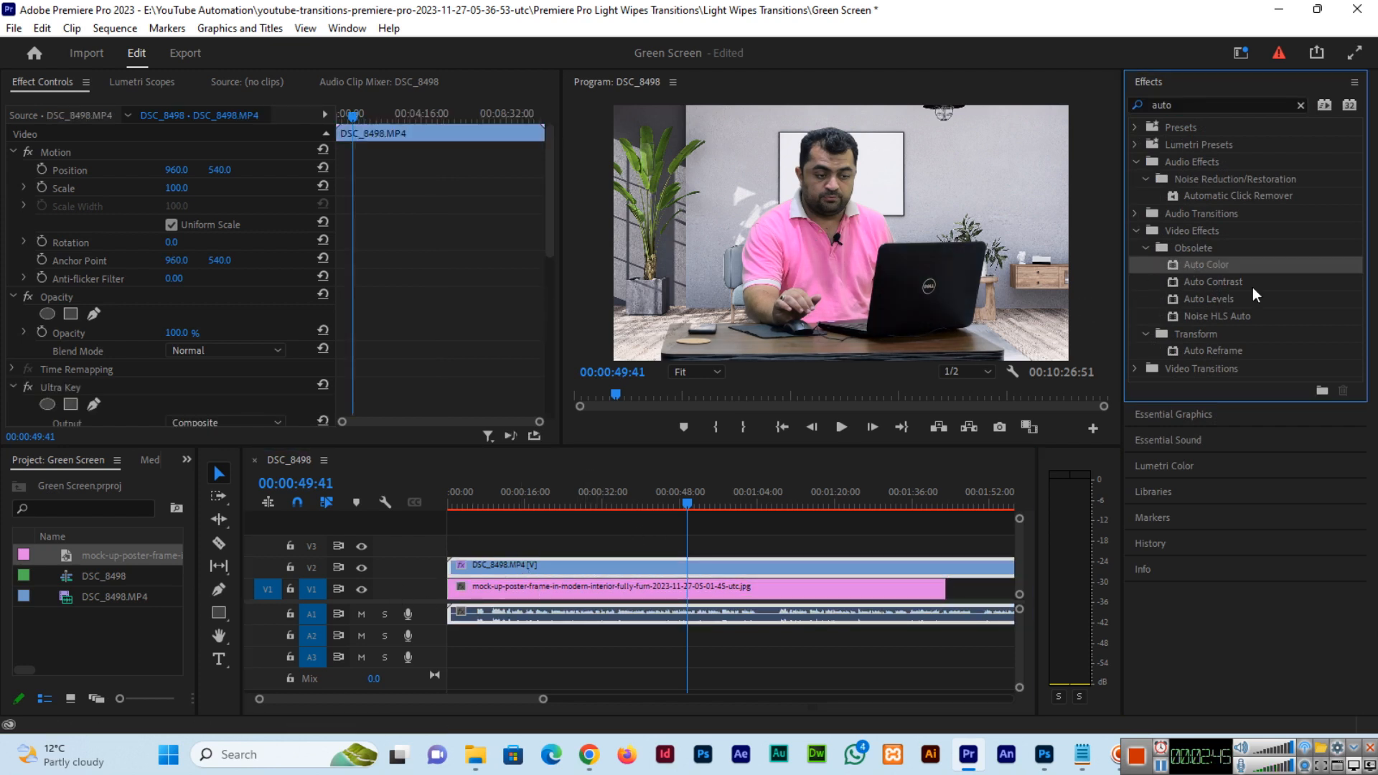
Step: Apply Auto Contrast and Auto Levels to the keyed clip on V2 and check the composite at 00:00:54:08
{"action": "key", "text": "Down"}
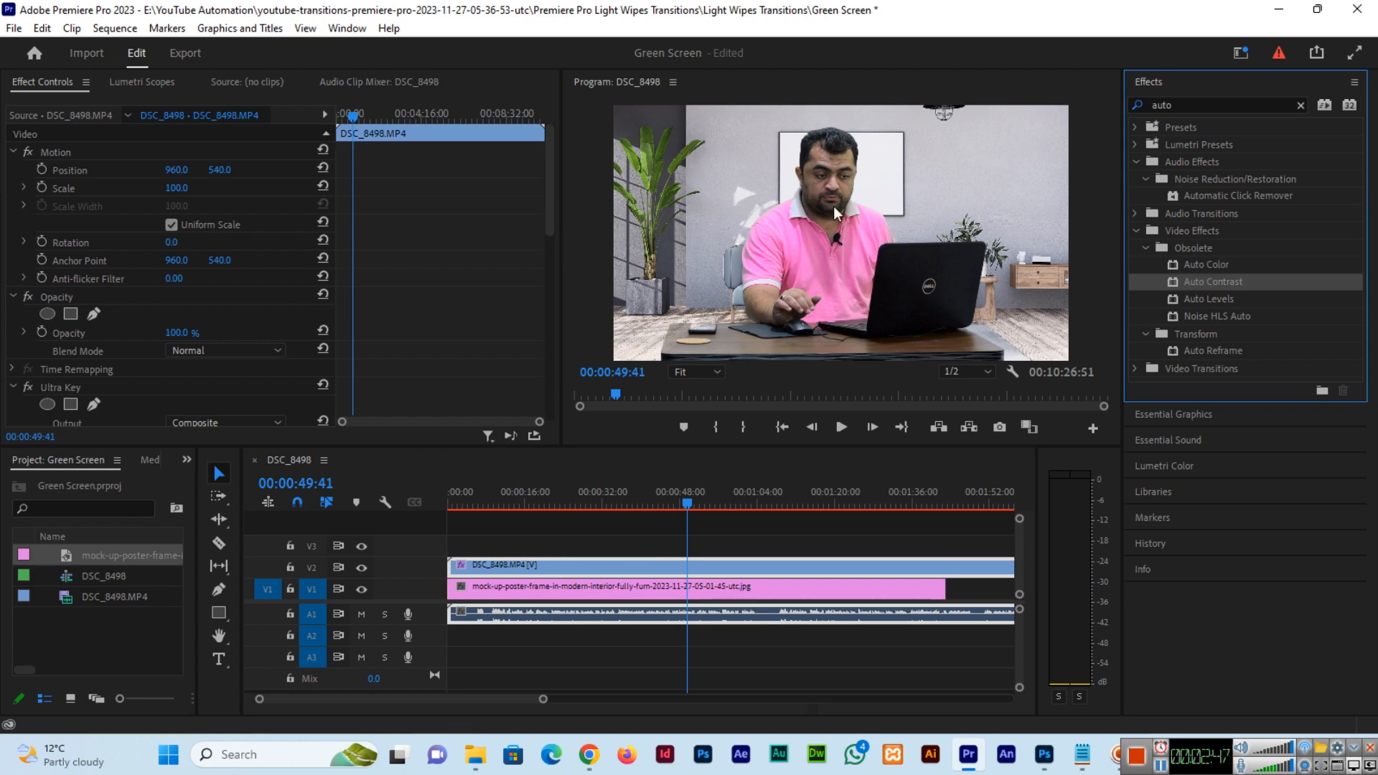
{"action": "key", "text": "Down"}
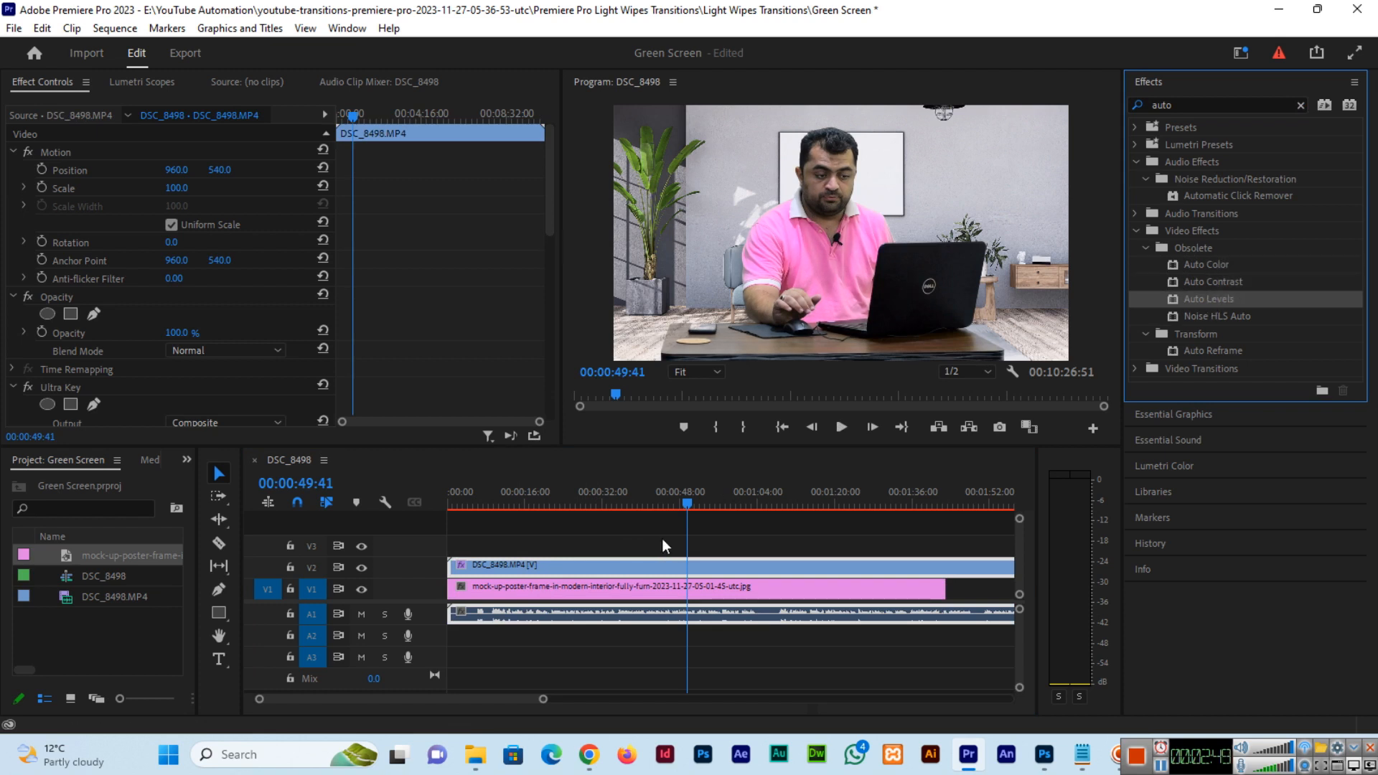
{"action": "left_click_drag", "start_coordinate": [662, 539], "coordinate": [601, 569]}
{"action": "mouse_move", "coordinate": [687, 504]}
{"action": "left_mouse_down"}
{"action": "mouse_move", "coordinate": [656, 508]}
{"action": "mouse_move", "coordinate": [709, 509]}
{"action": "left_mouse_up"}
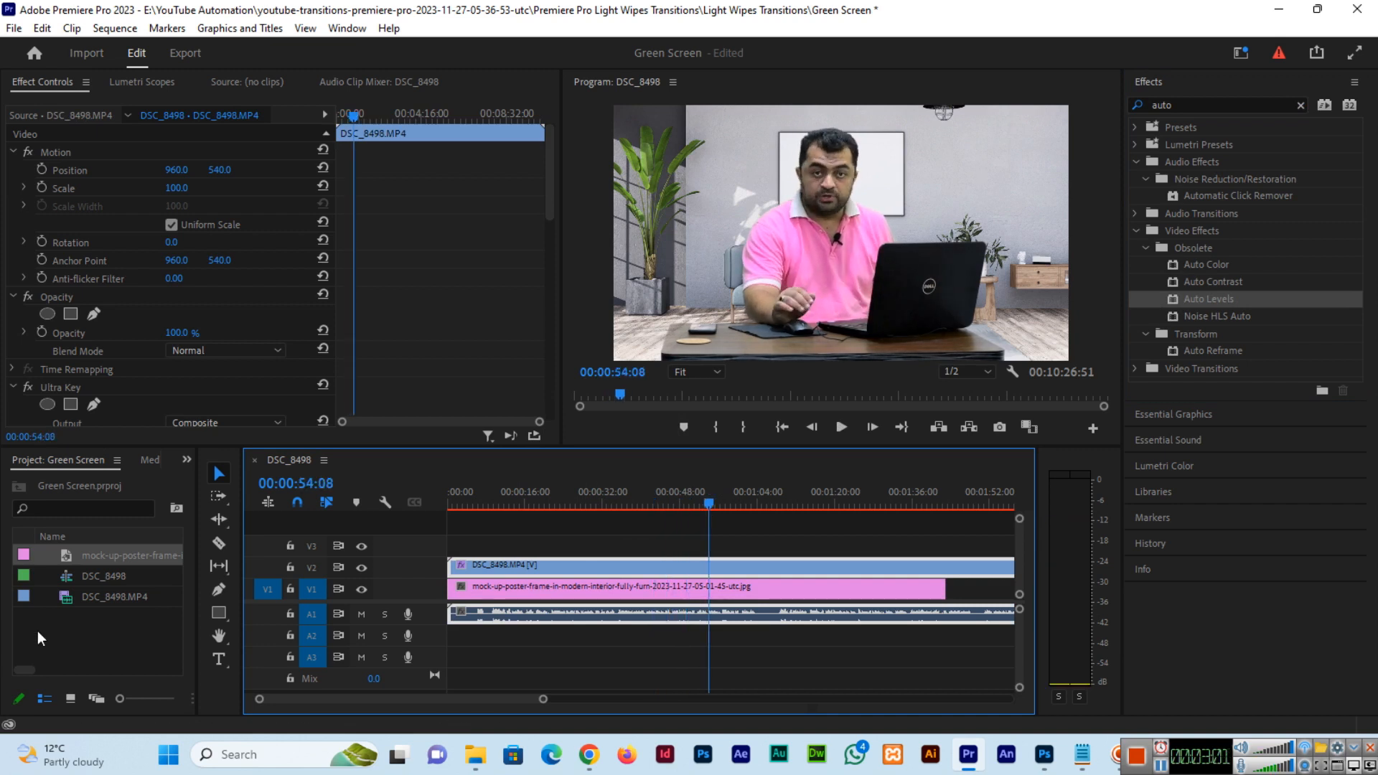
Step: Replace the interior image on V1 with the imported backdrop-empty-gray cement wall image, extended from the sequence start to about 00:01:52
{"action": "left_click", "coordinate": [514, 592]}
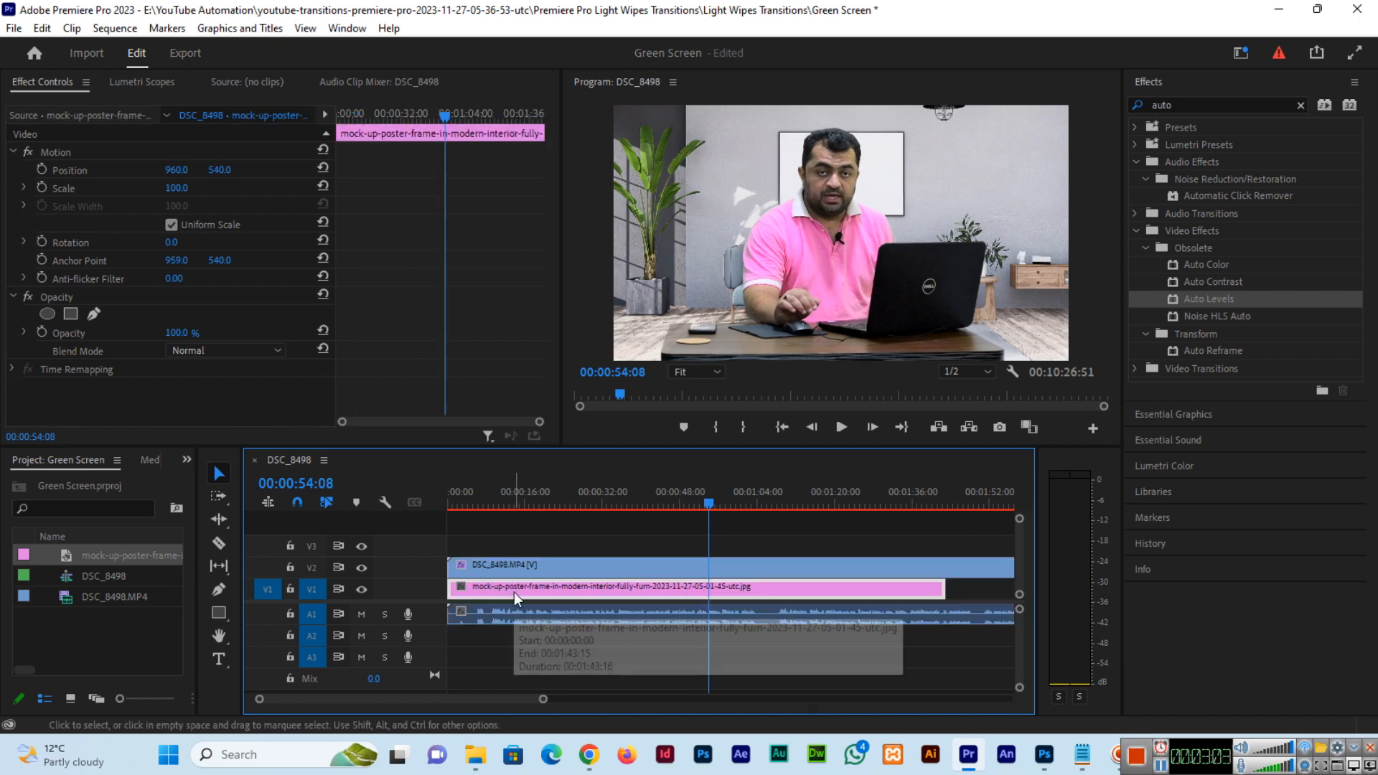
{"action": "key", "text": "Delete"}
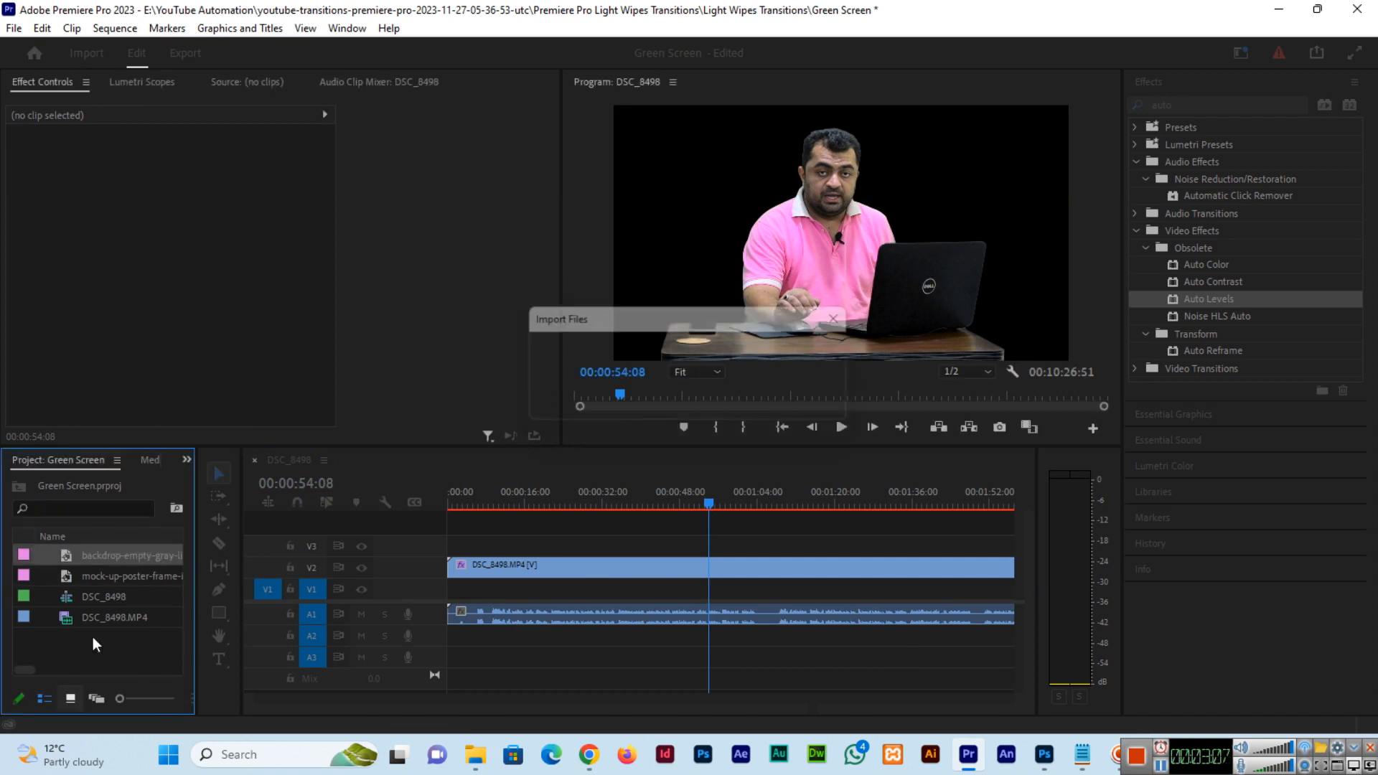
{"action": "left_click_drag", "start_coordinate": [97, 554], "coordinate": [989, 588]}
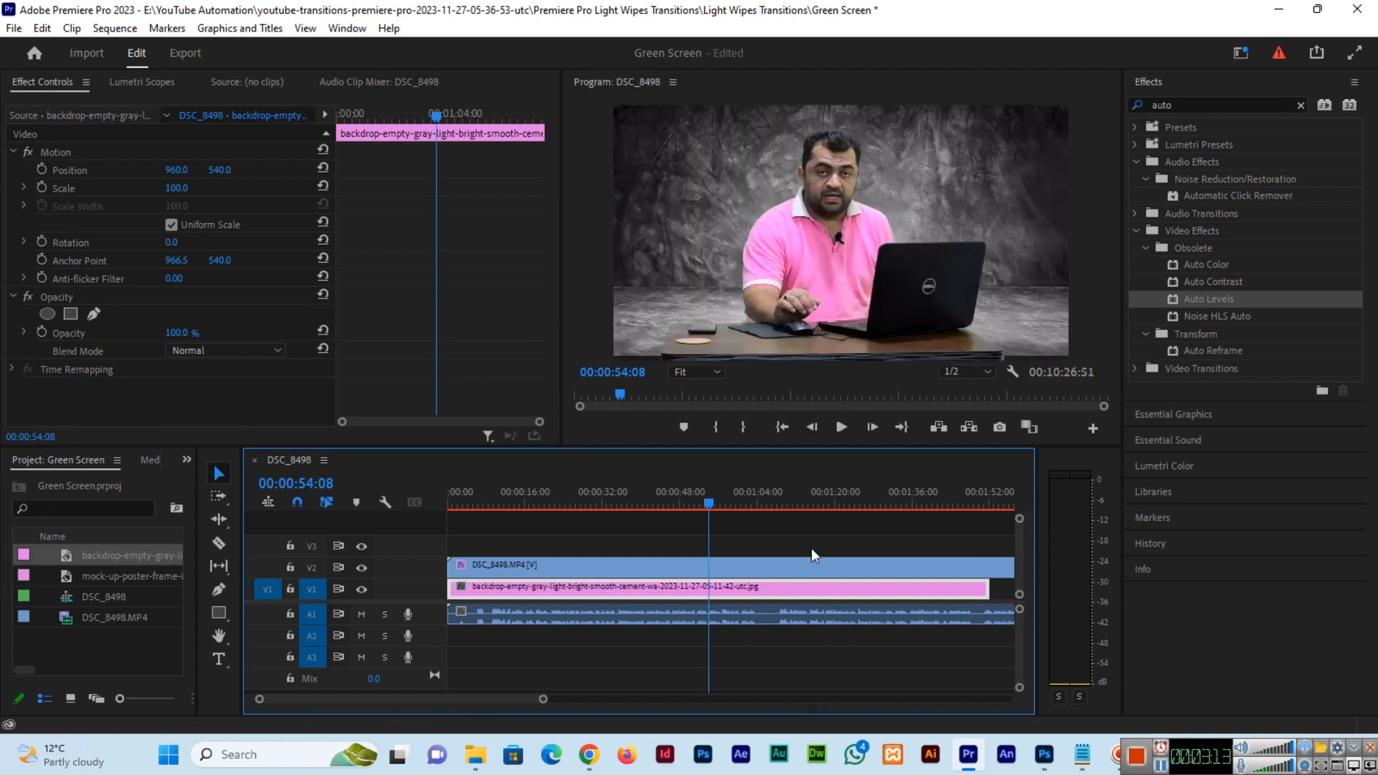
Step: Play a few seconds of the composite over the gray backdrop and return the playhead to 00:00:56:06
{"action": "left_click", "coordinate": [834, 428]}
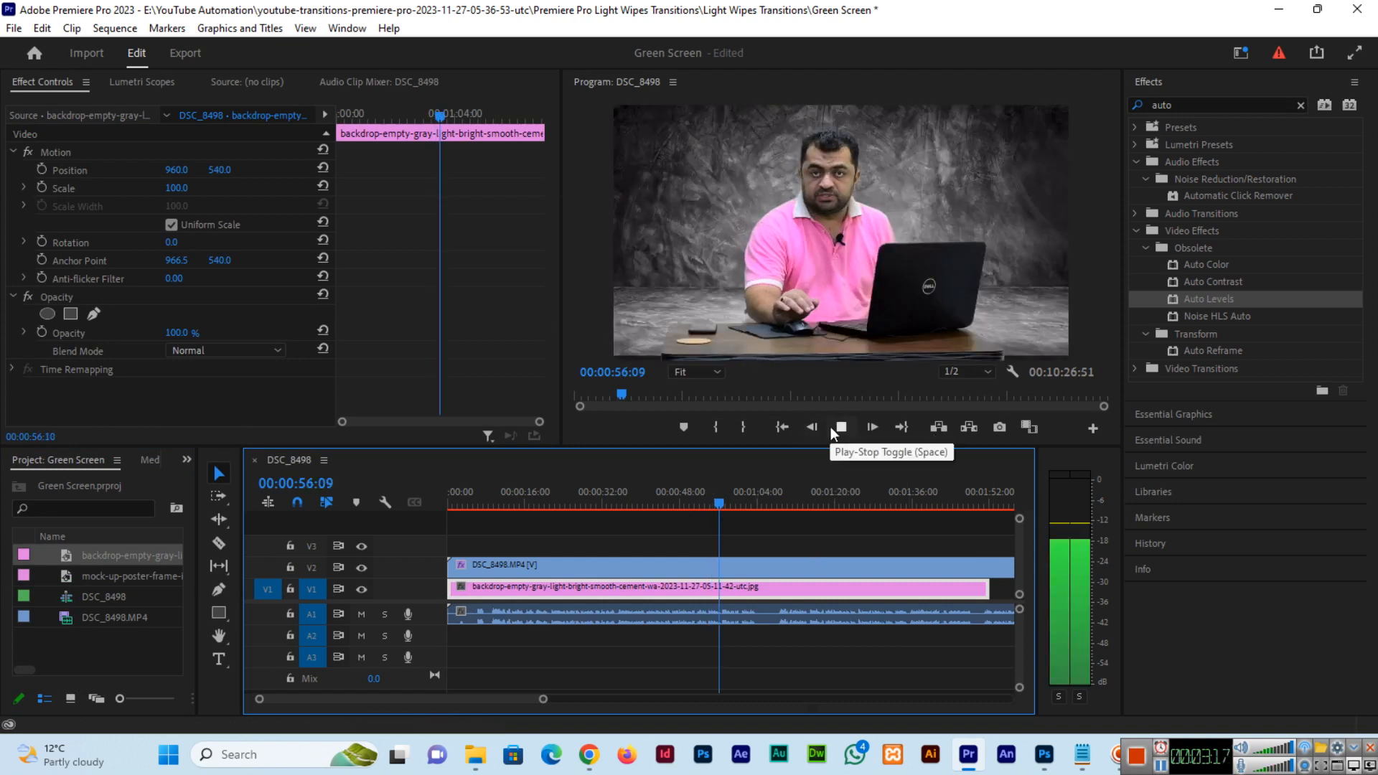
{"action": "left_click", "coordinate": [831, 427]}
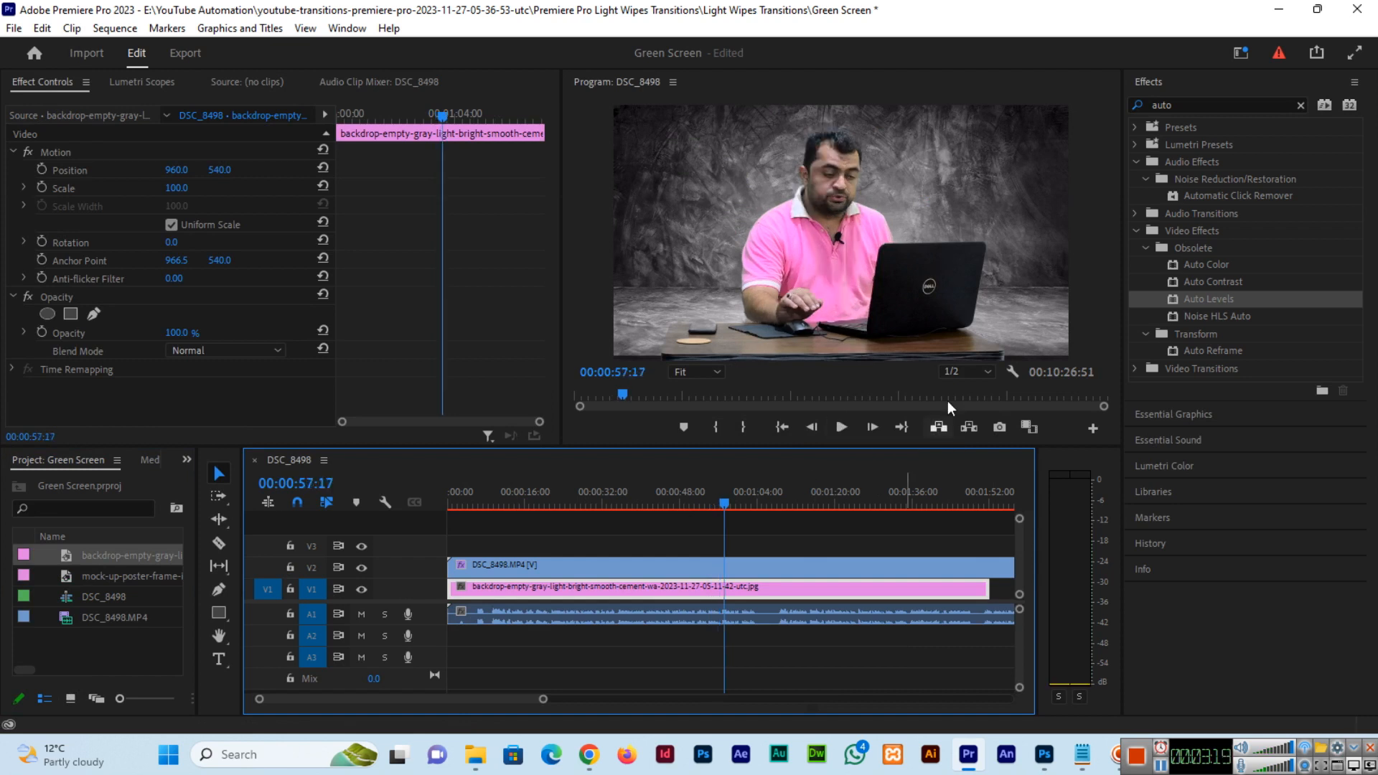
{"action": "left_click_drag", "start_coordinate": [723, 500], "coordinate": [718, 500]}
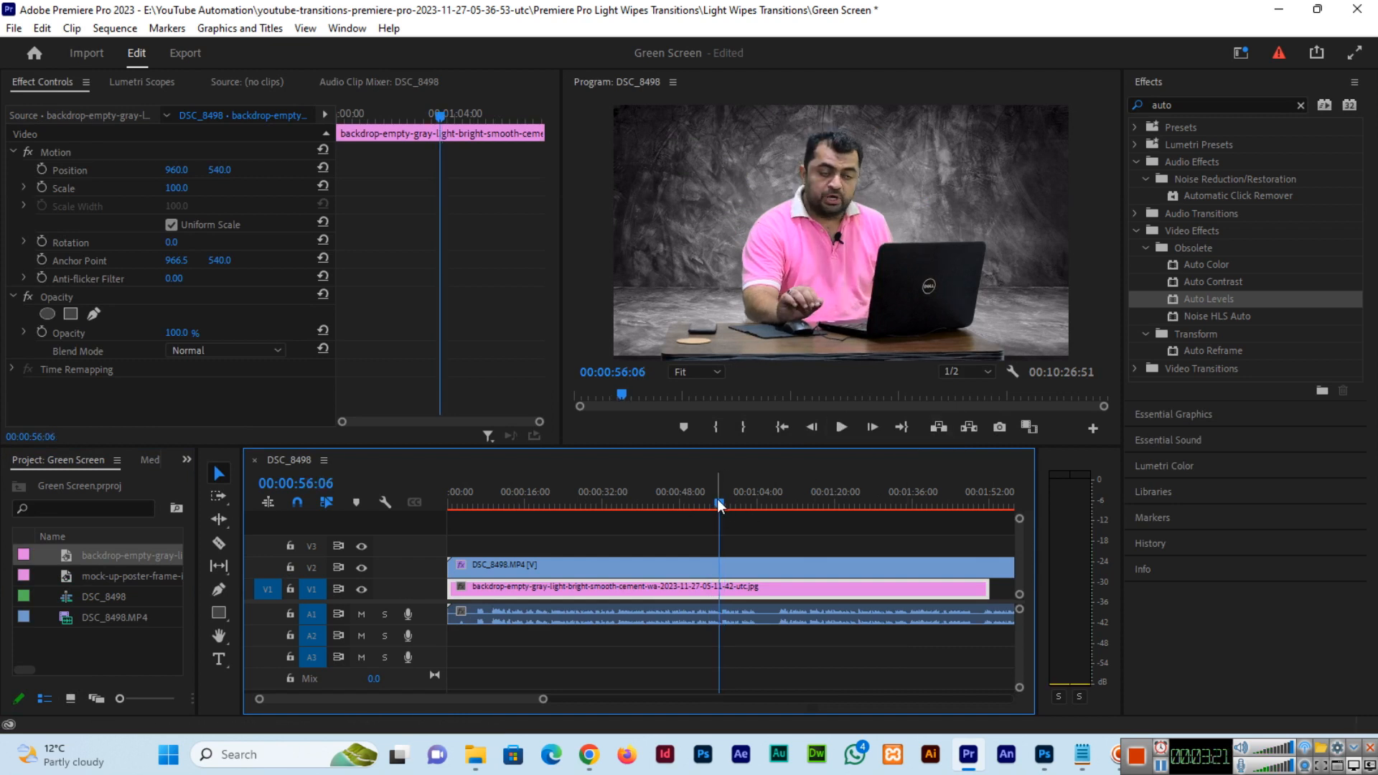